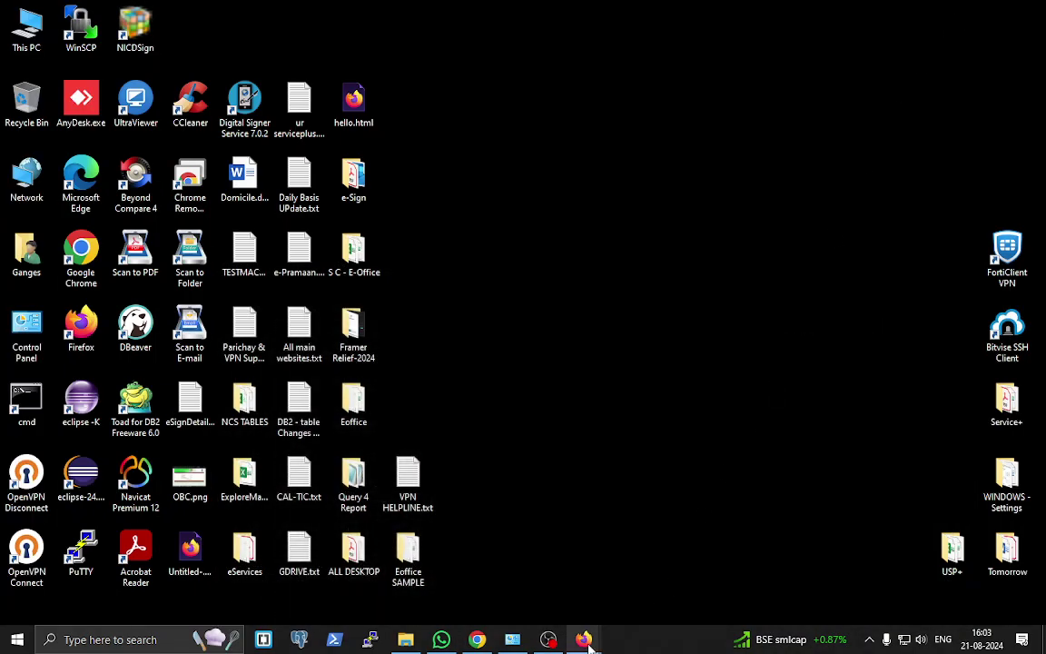
Step: Start Firefox and load the Google homepage by entering 'google' in the address bar
mouse_move(584, 639)
click(656, 557)
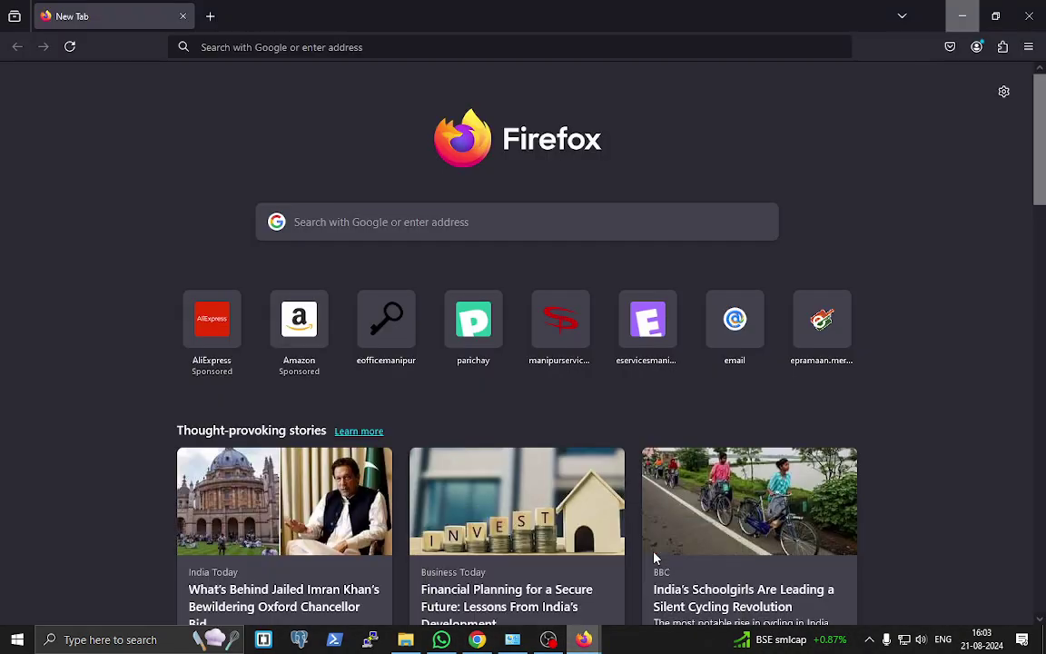
click(369, 47)
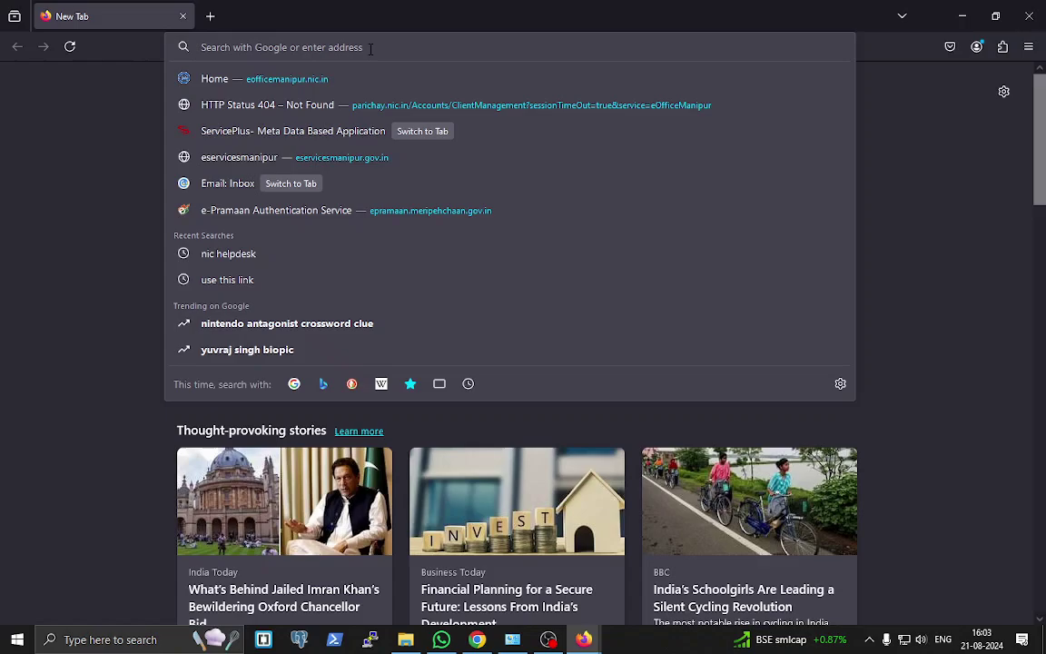
text(google)
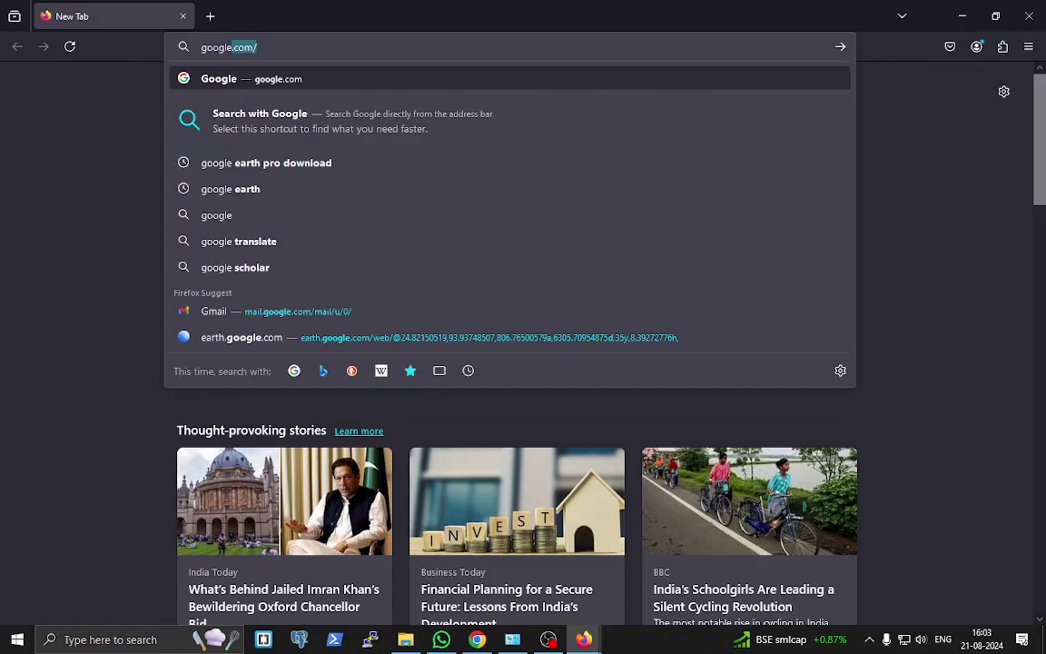
key(Return)
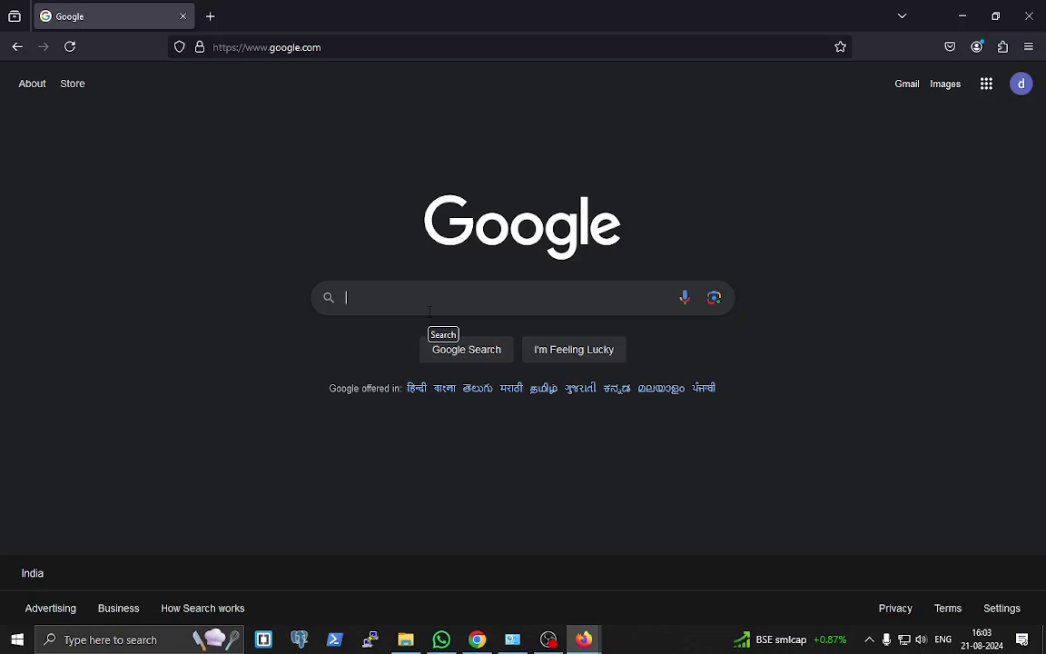
text(e)
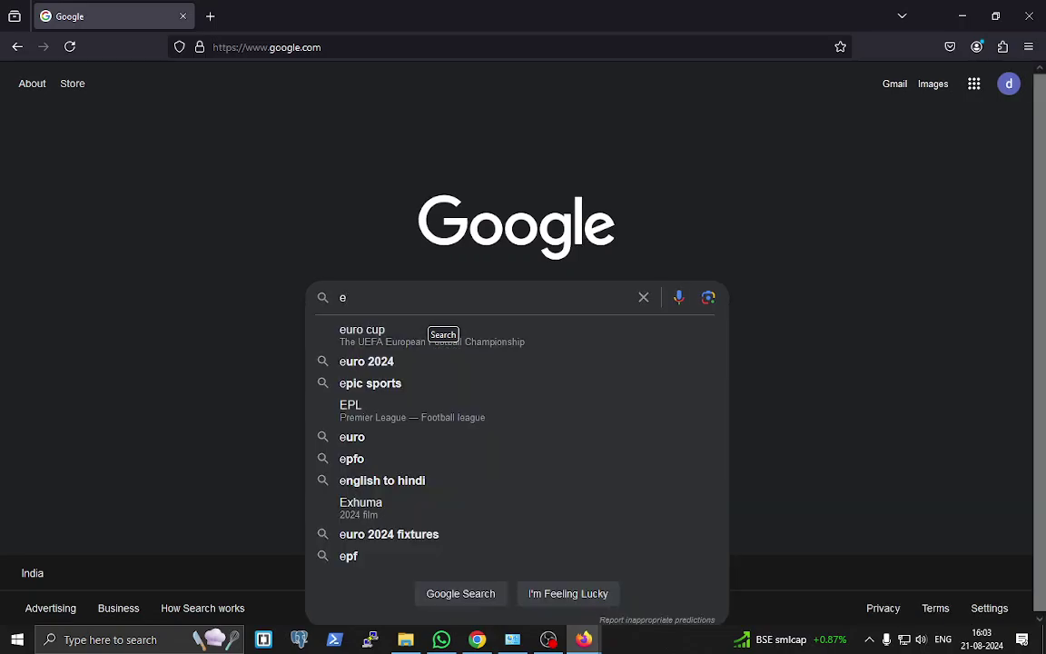
Step: Search Google for 'google earth pro' and open the Earth Versions page
key(BackSpace)
text(googl)
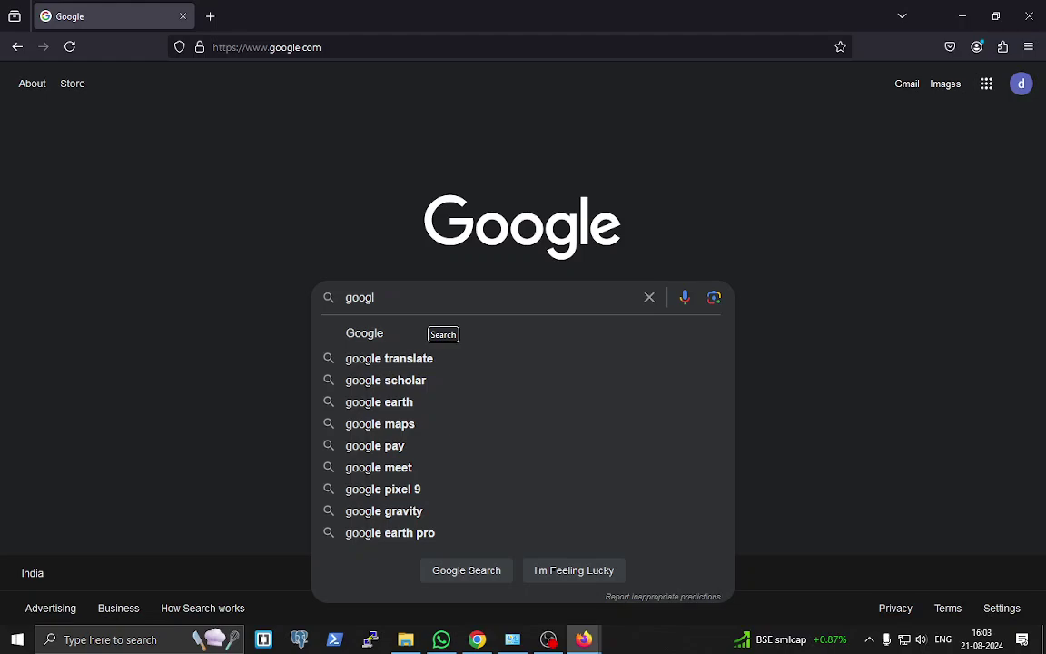
text(e ea)
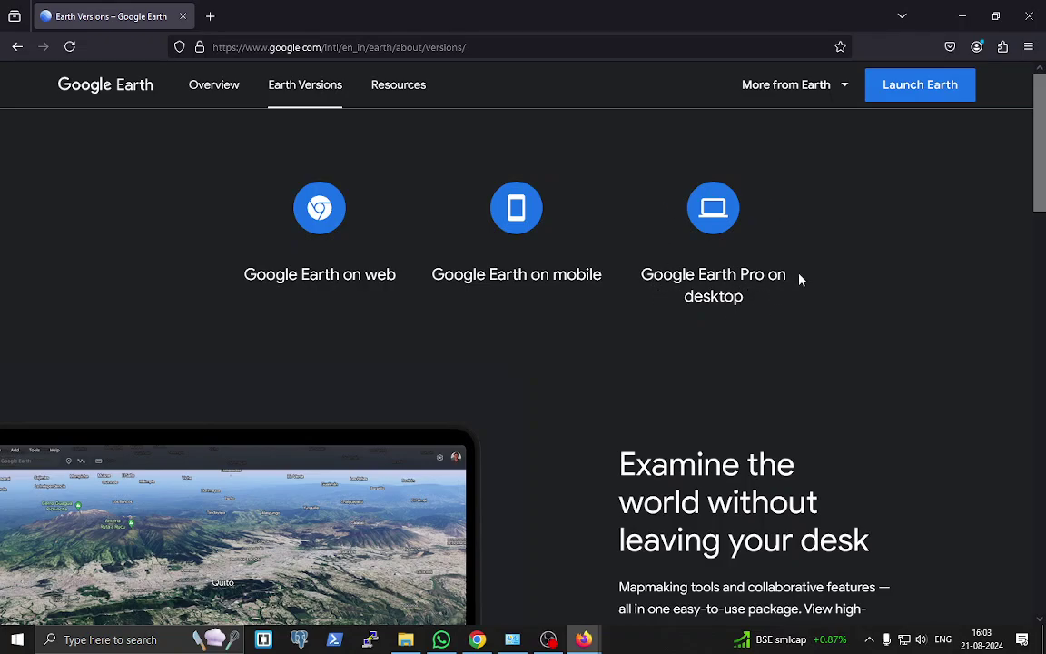
Step: Accept the terms and save the 8.5 MB GoogleEarthProSetup(1).exe installer
click(713, 219)
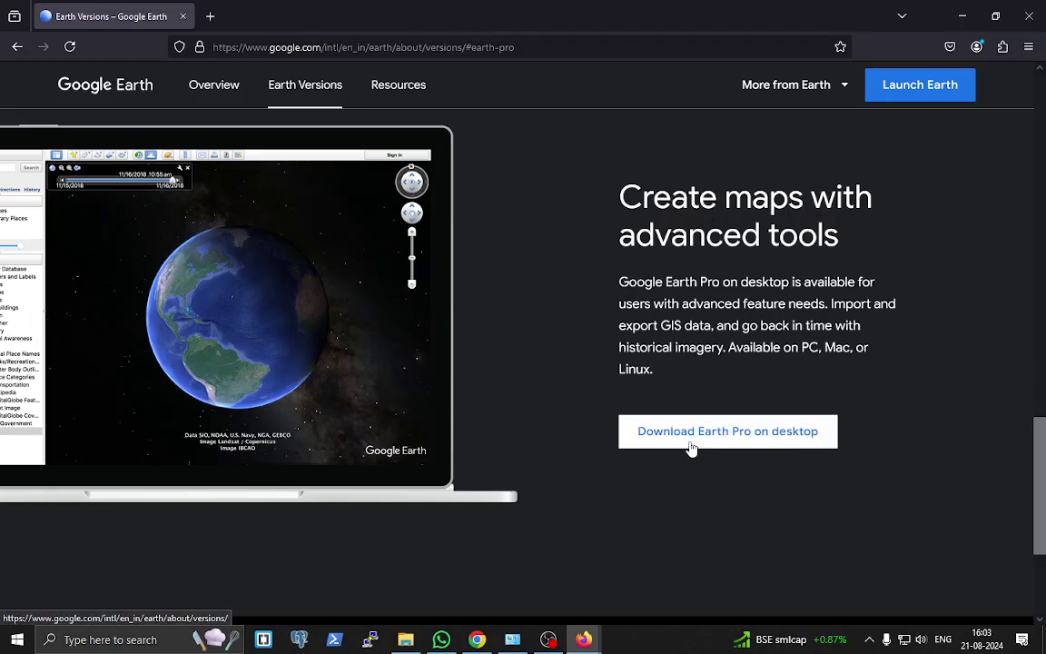
click(744, 438)
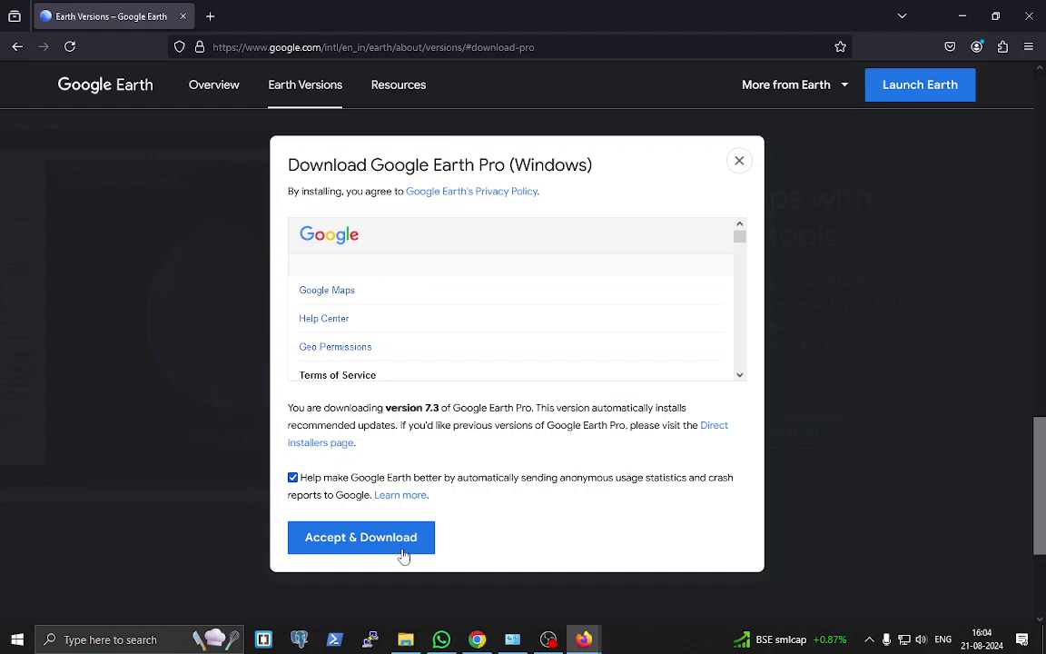
click(397, 545)
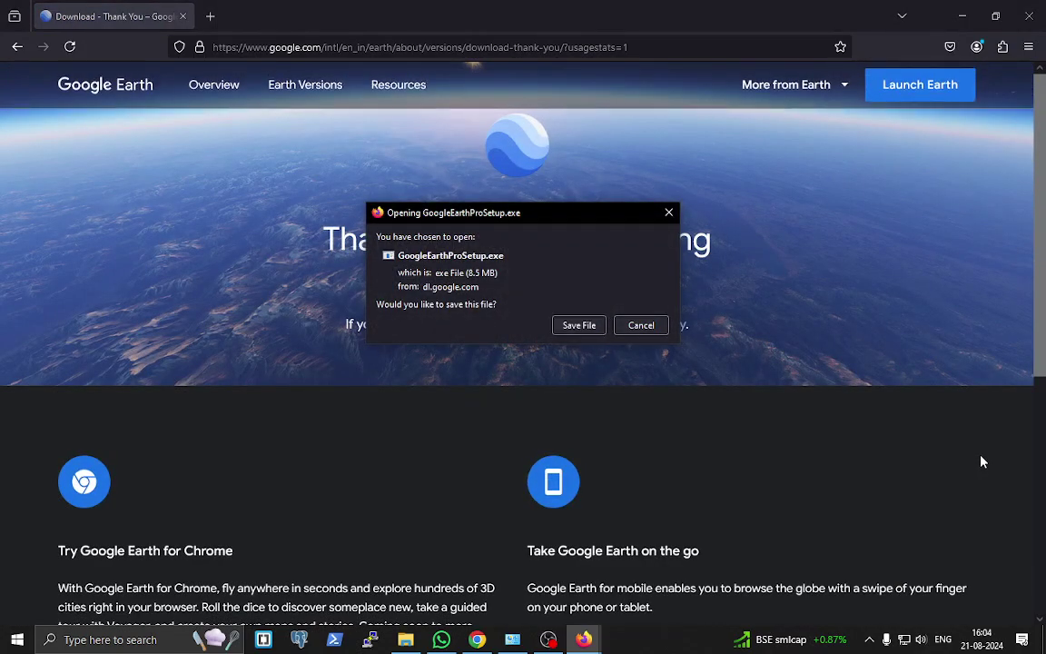
click(578, 325)
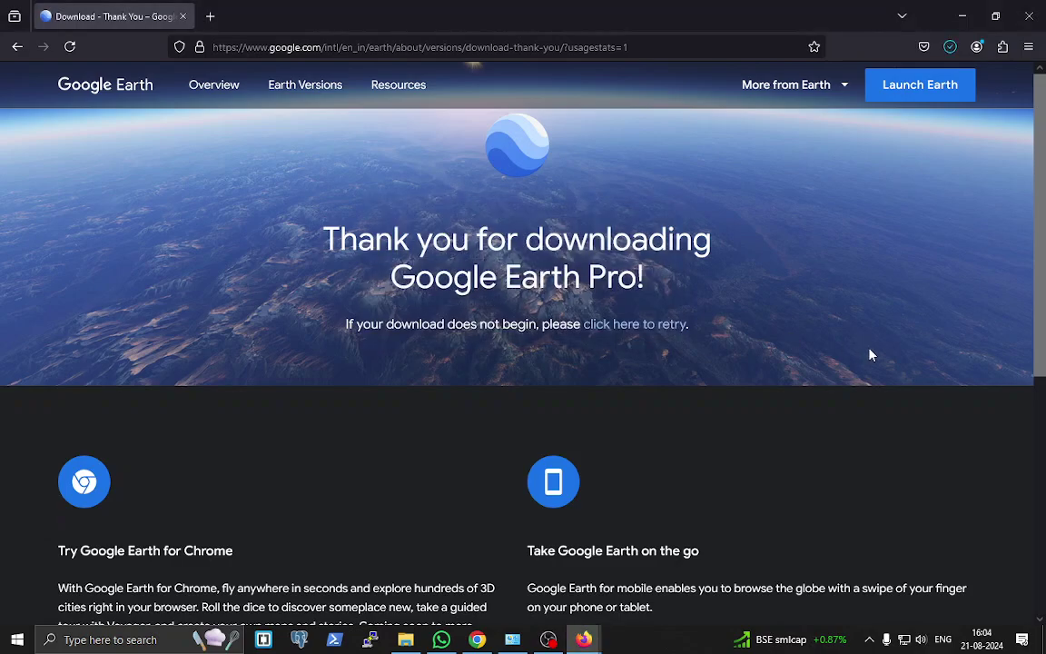
Step: Show GoogleEarthProSetup(1).exe in its Downloads folder from Firefox's downloads list
click(951, 50)
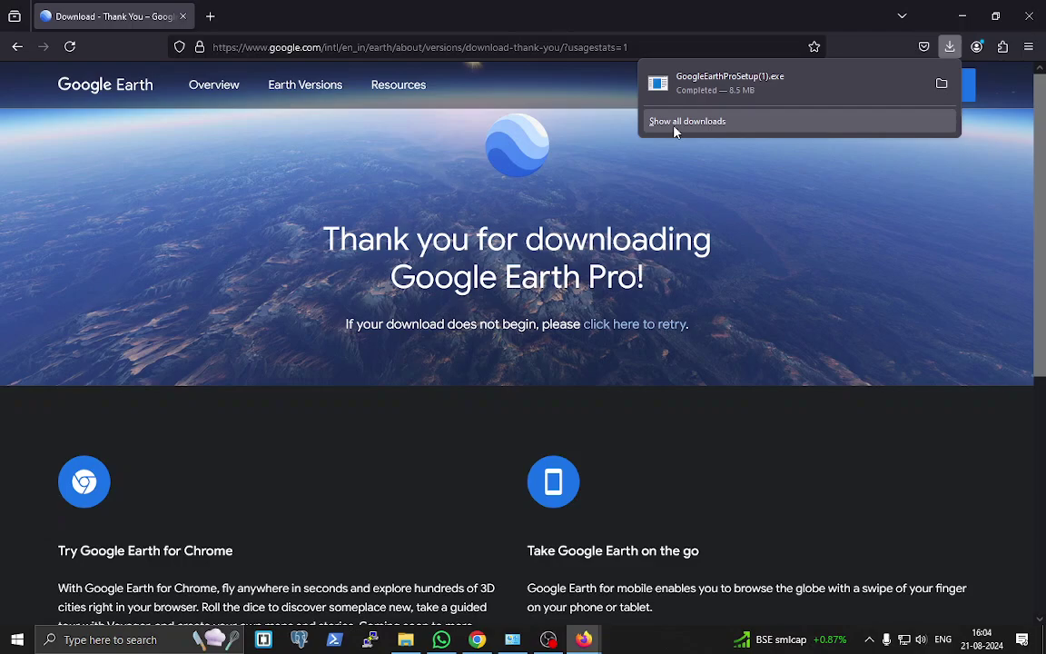
click(942, 87)
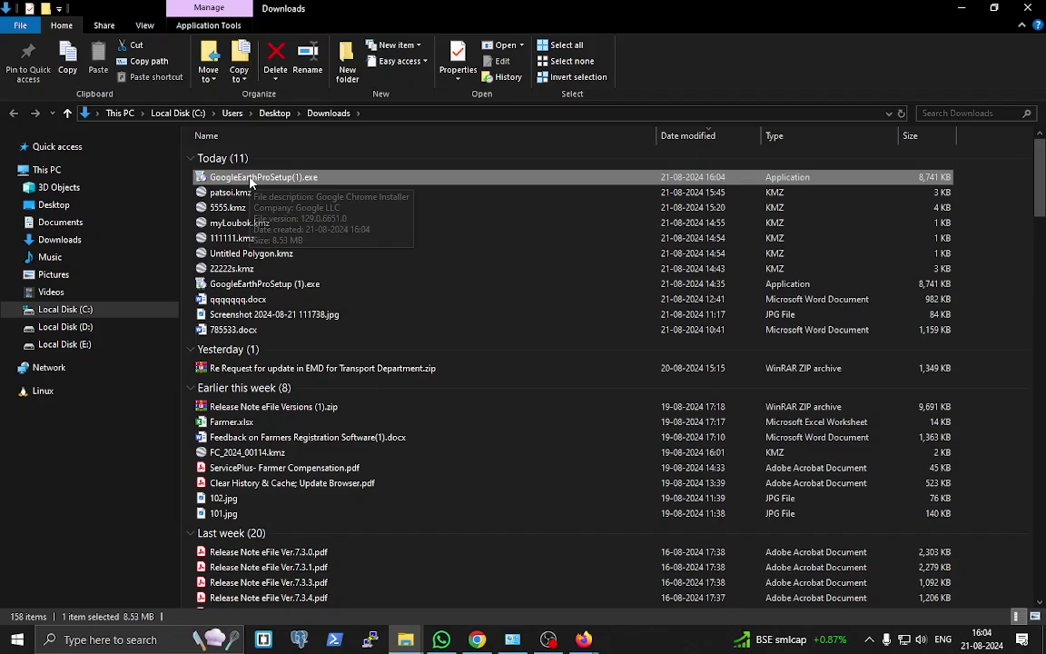
Step: Run GoogleEarthProSetup(1).exe, minimise the open windows during installation, then close the installer
double_click(250, 179)
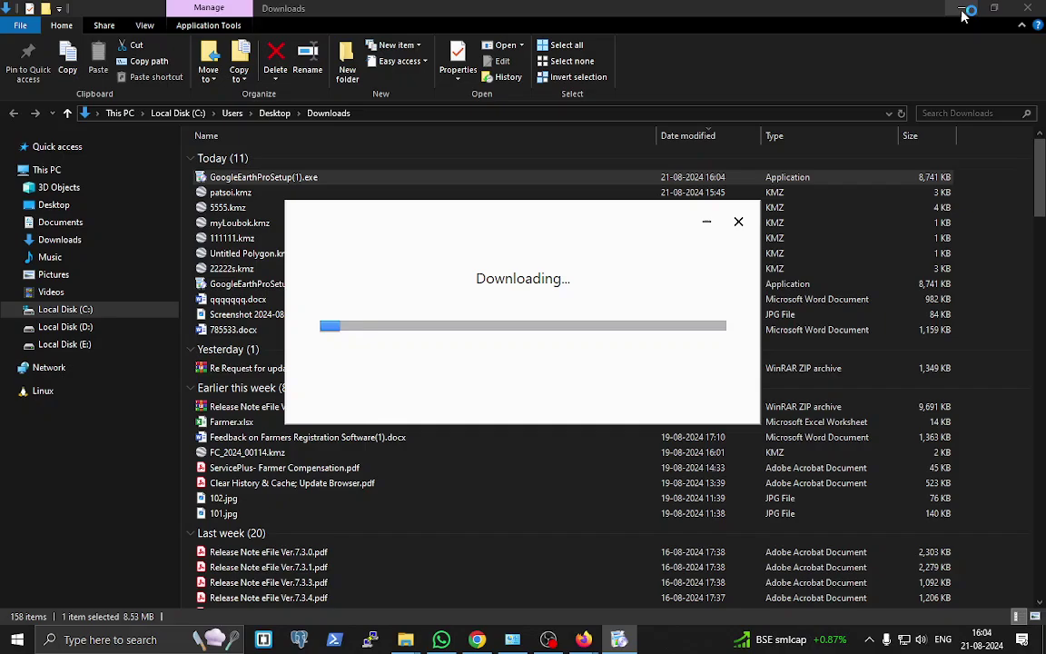
click(965, 15)
click(964, 16)
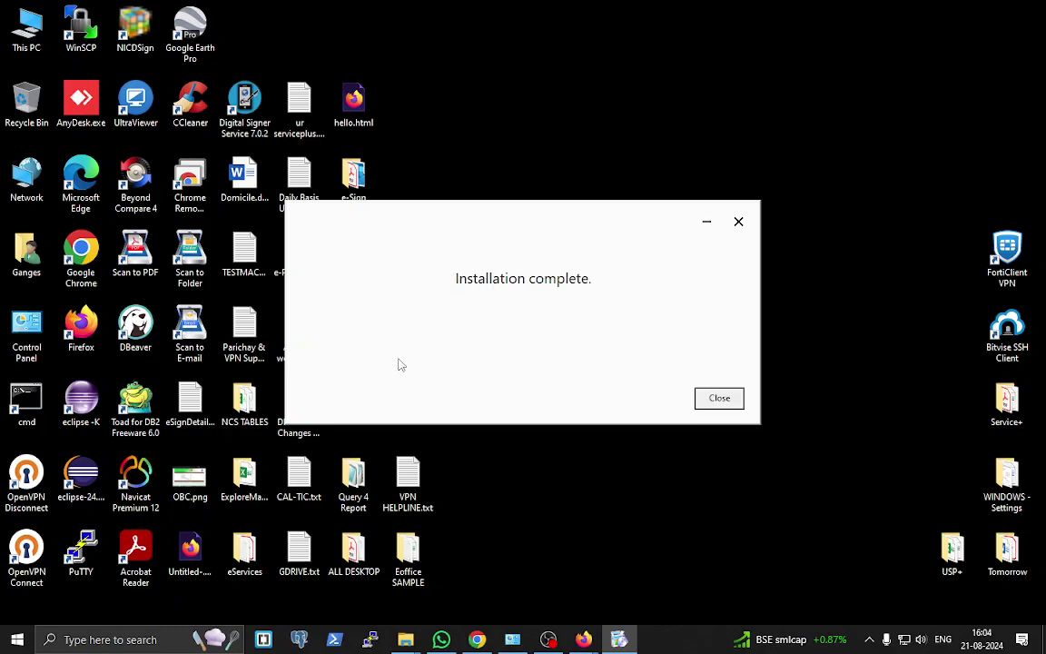
click(719, 399)
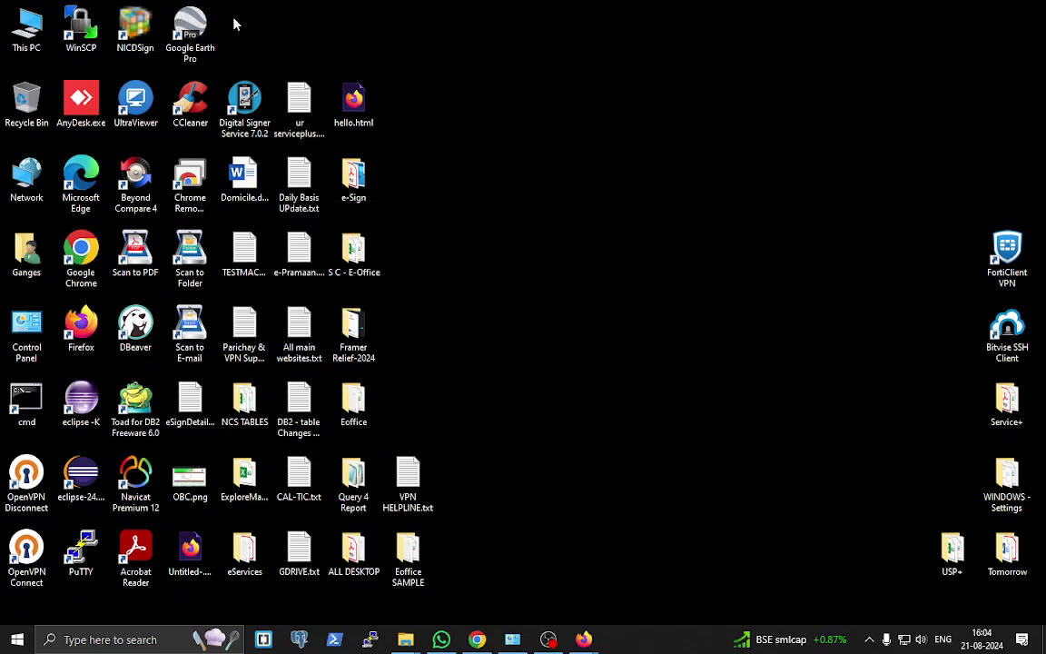
Step: Start Google Earth Pro from its desktop shortcut and let the globe imagery load
click(193, 18)
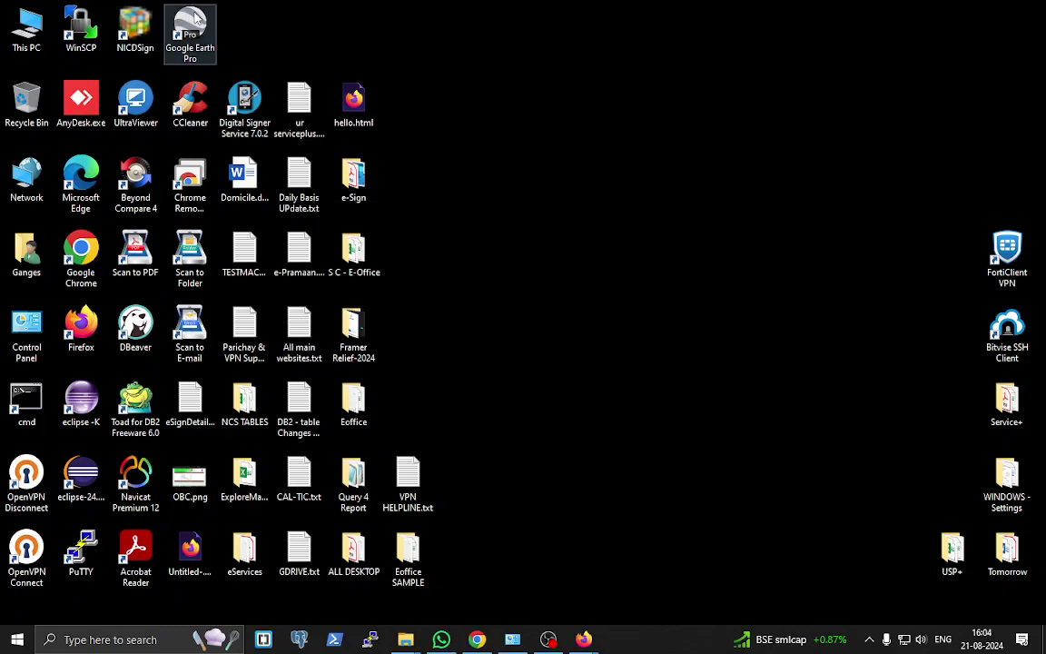
double_click(194, 18)
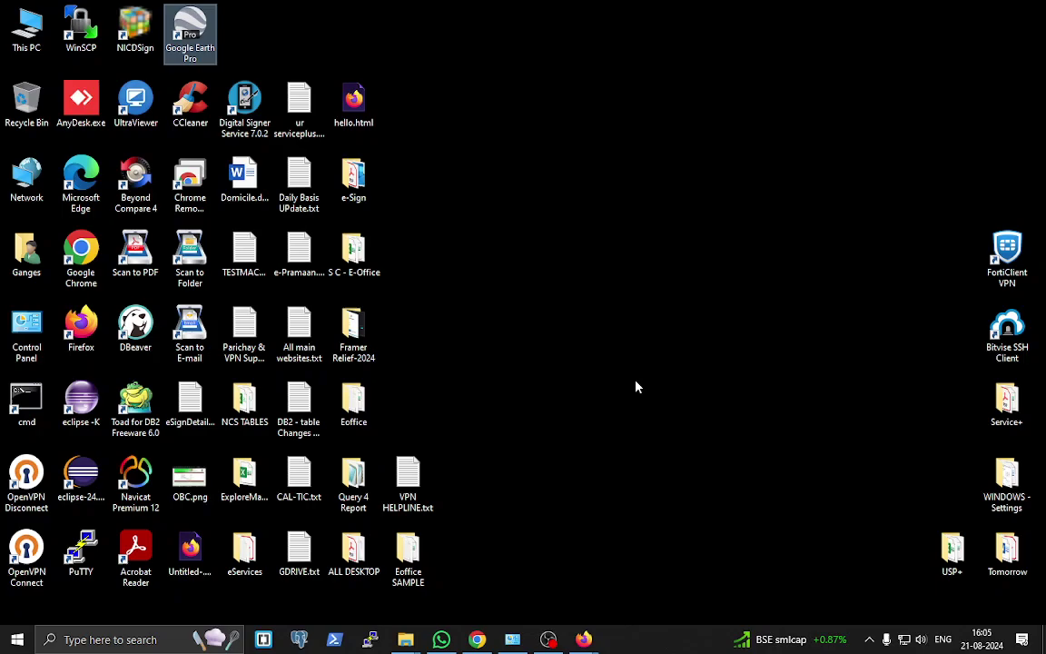
right_click(713, 262)
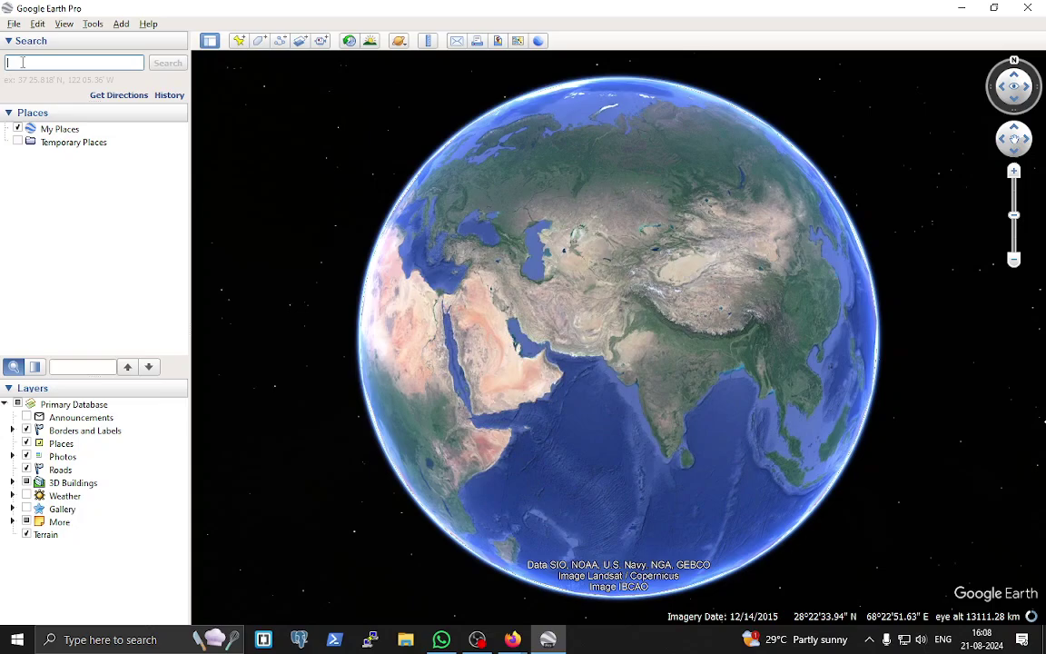
text(pa)
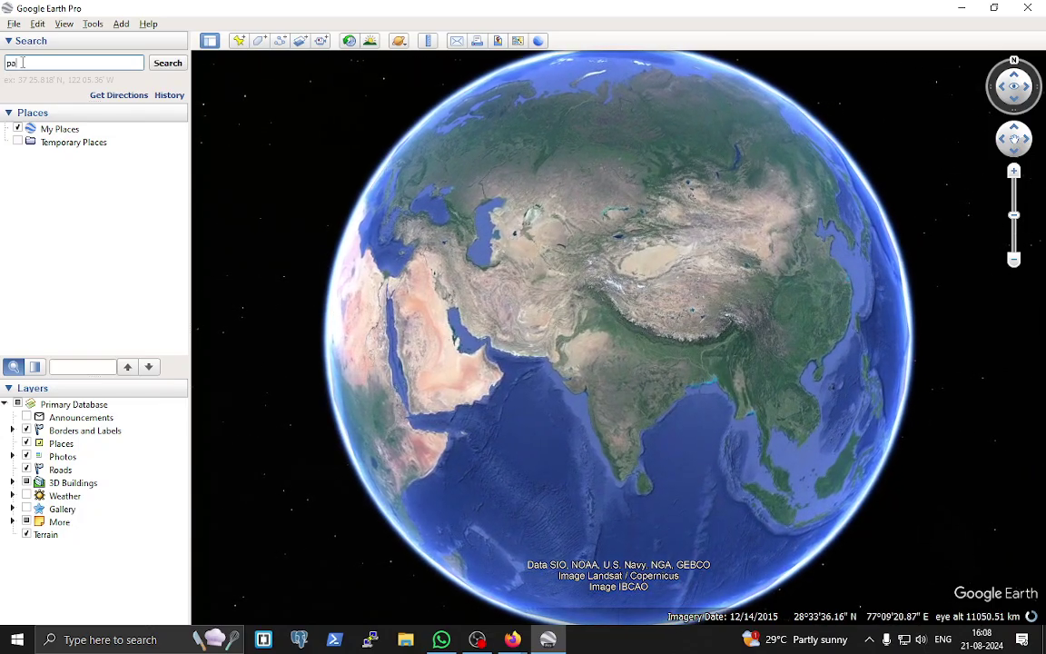
text(tsoi)
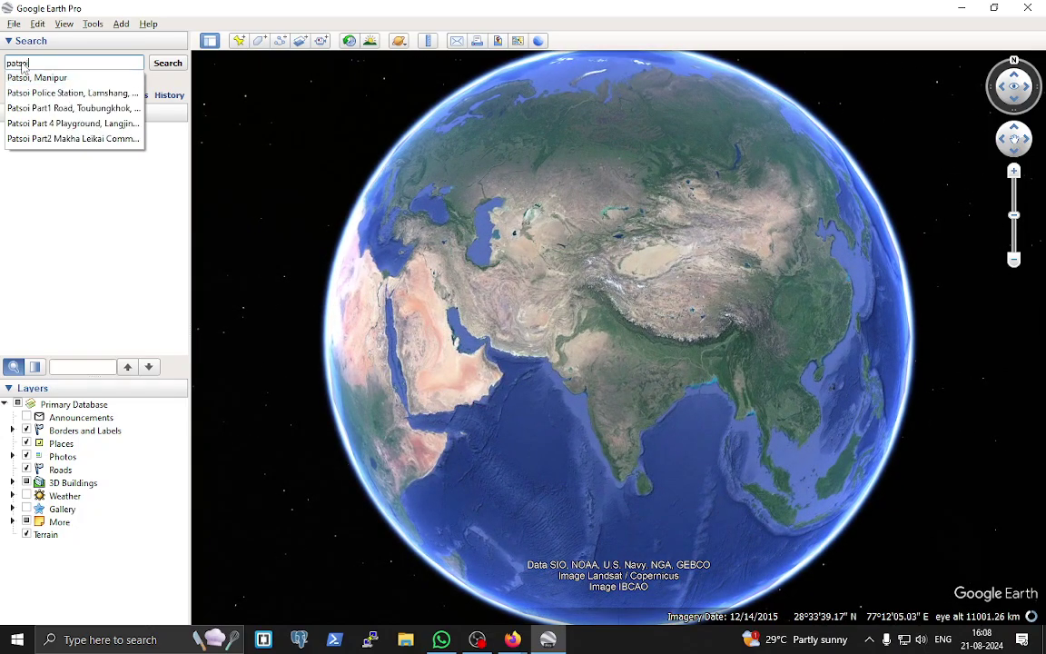
Step: Pick 'Patsoi Part1 Road, Toubungkhok, Imphal, Manipur' from the 'patsoi' search suggestions
click(41, 108)
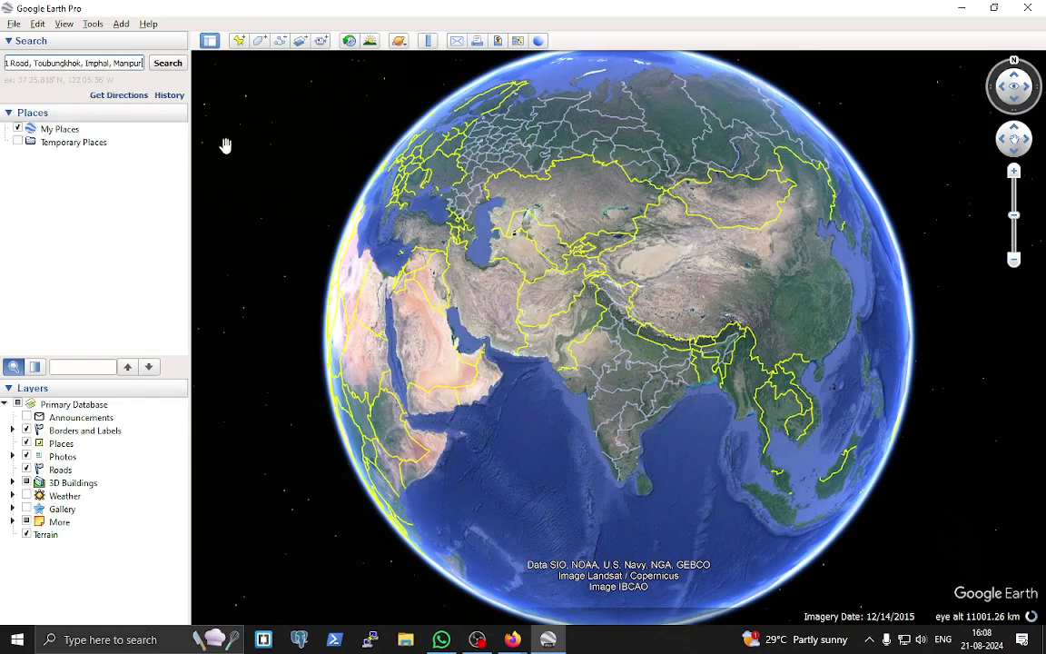
Step: Fly to Patsoi Part1 Road and pan onto the farm fields beside it
click(167, 64)
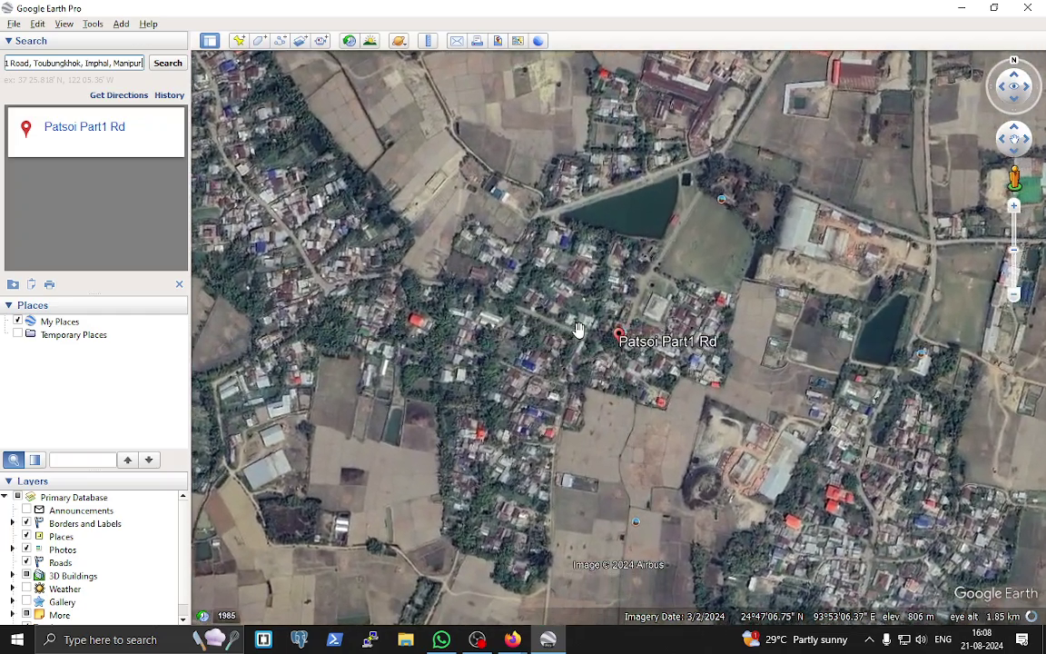
scroll(786, 350, up, 2)
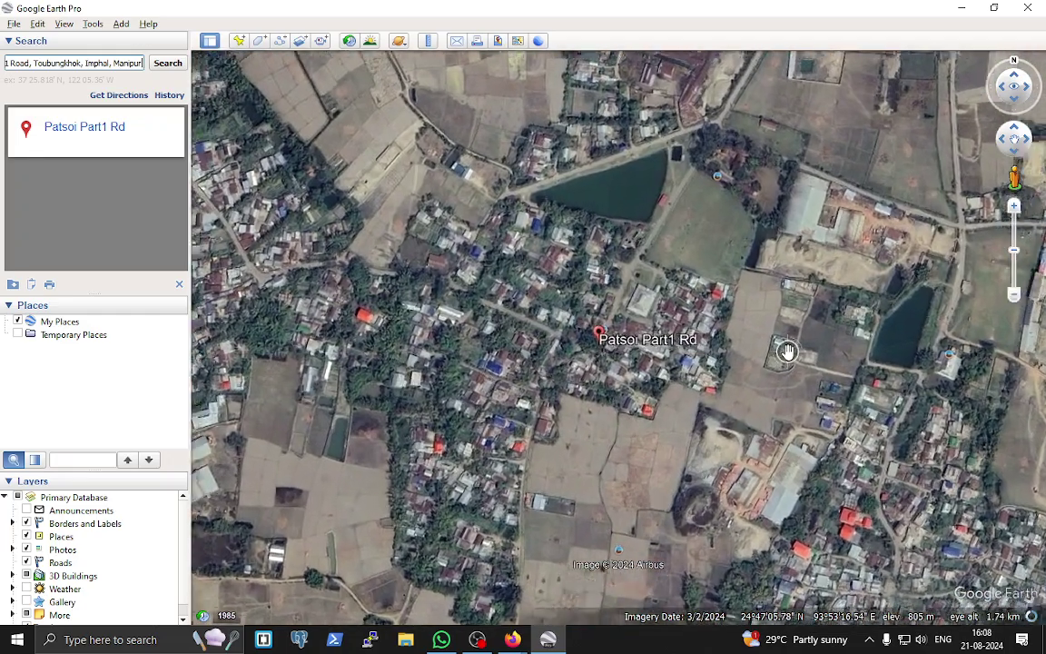
scroll(786, 350, up, 1)
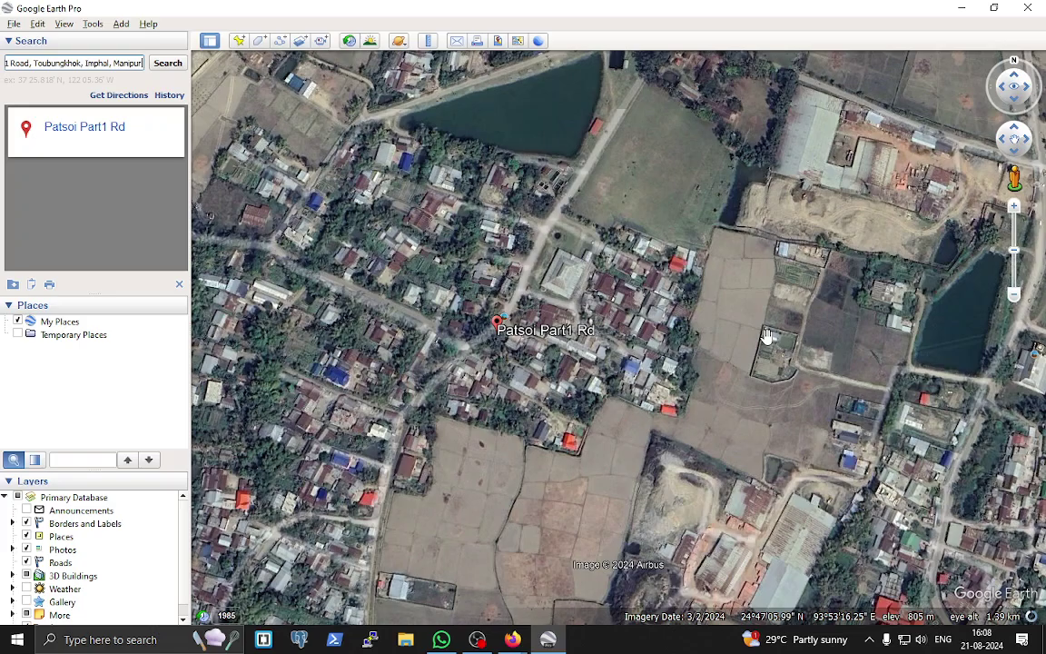
drag(774, 342, 786, 367)
scroll(786, 367, up, 2)
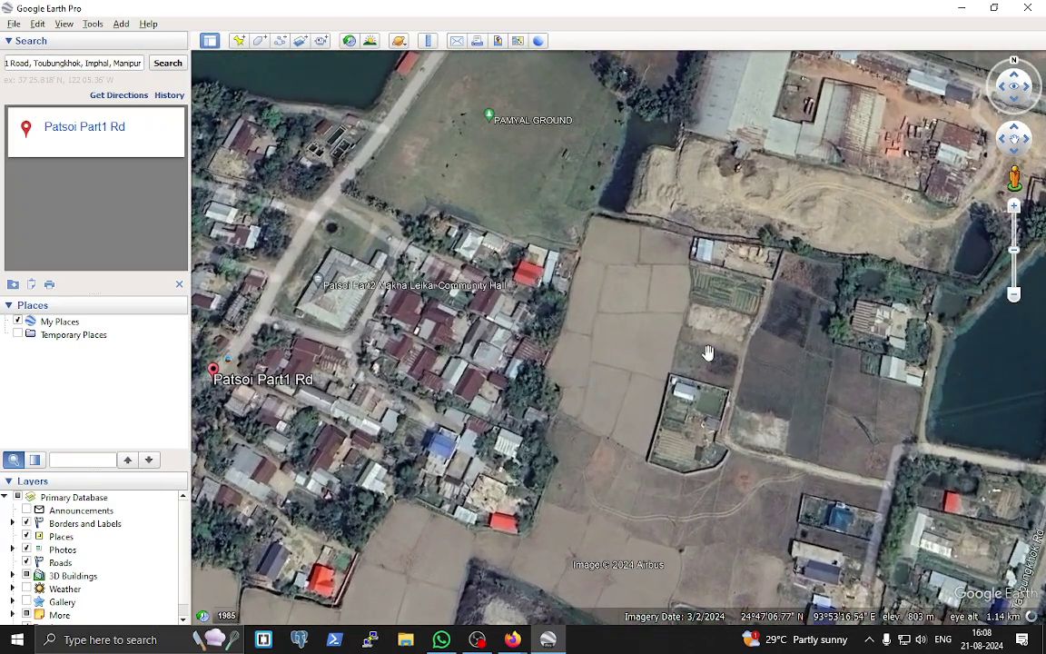
drag(708, 352, 700, 373)
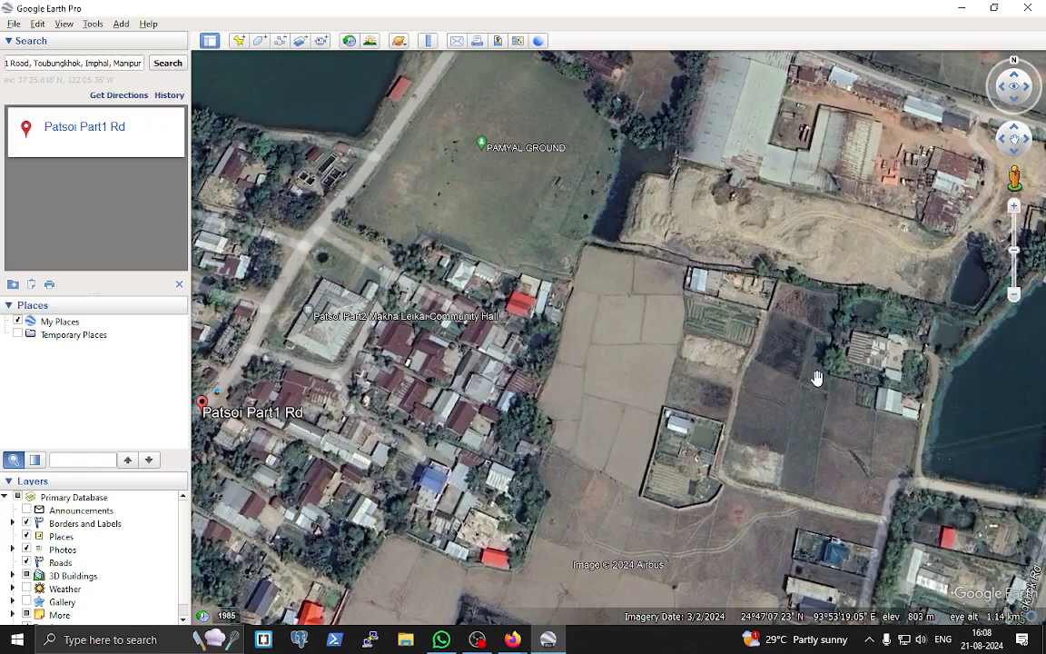
scroll(731, 378, up, 1)
scroll(635, 383, up, 1)
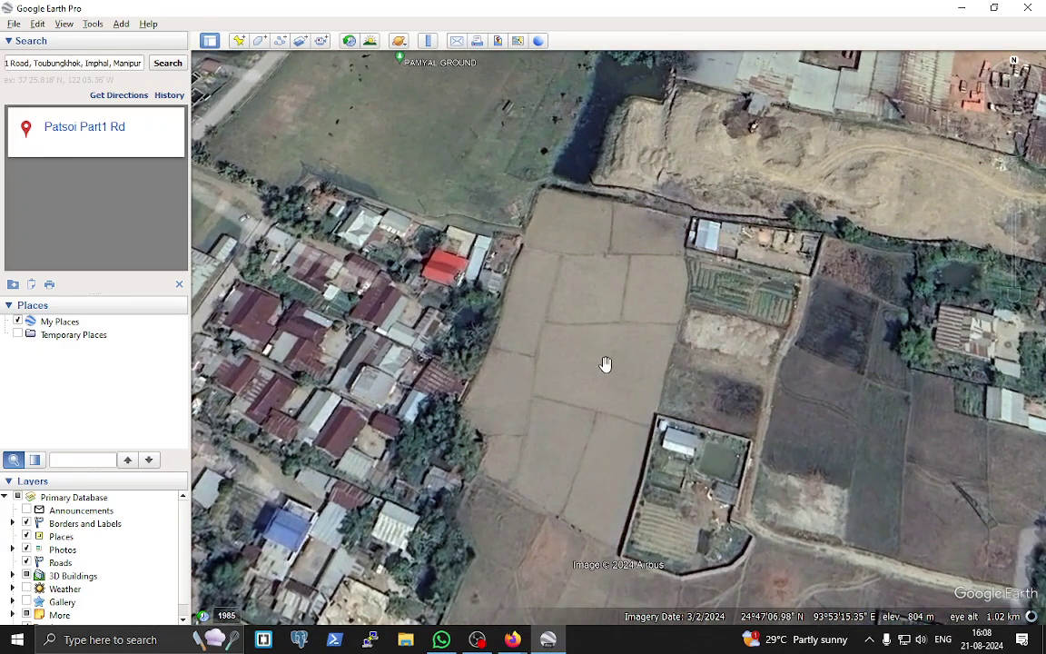
Step: Add a new placemark under My Places and drag its pin into the field
right_click(72, 325)
mouse_move(118, 329)
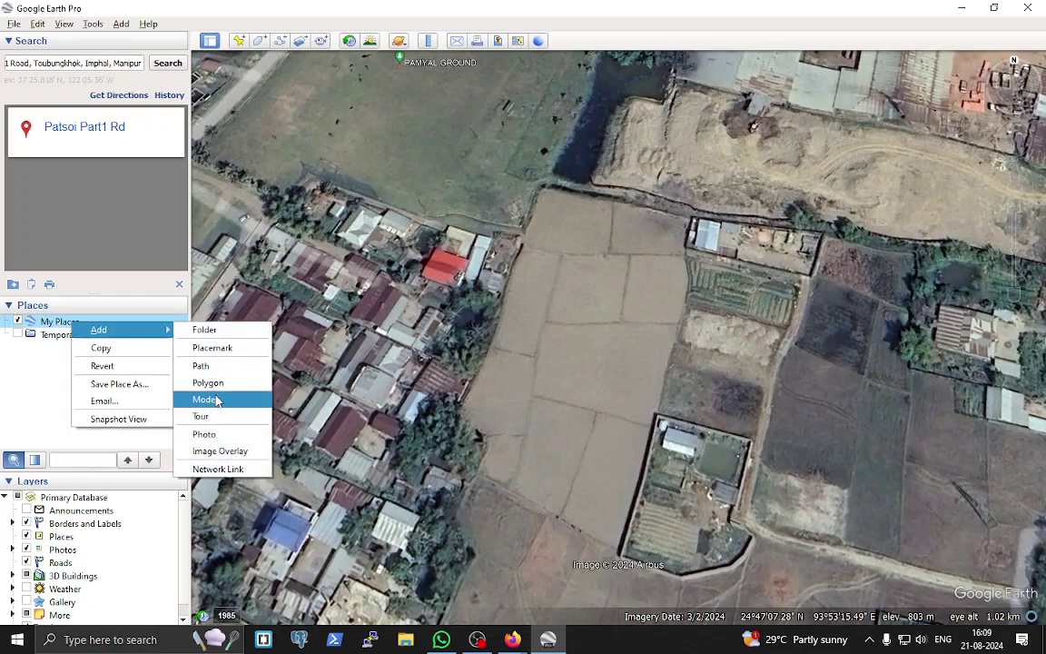
click(229, 349)
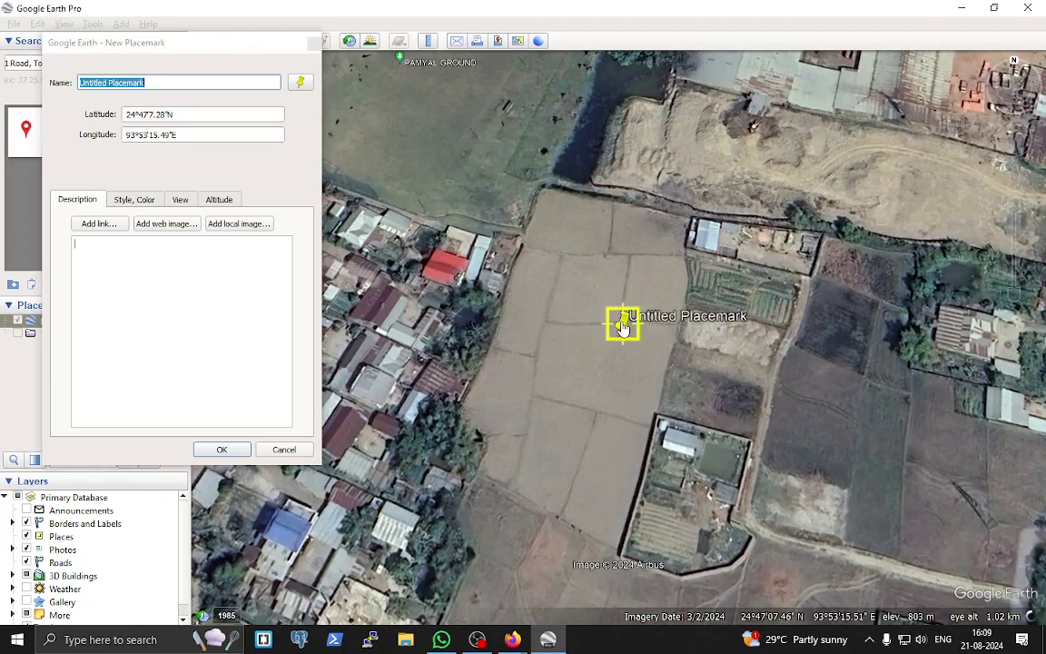
drag(627, 336, 609, 357)
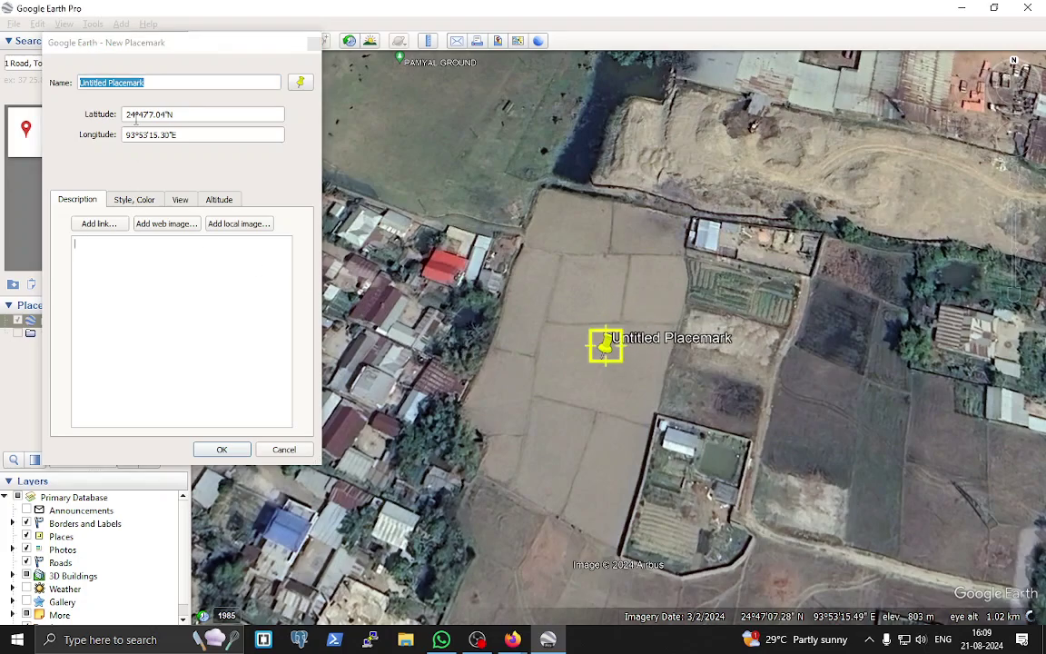
Step: Name the placemark myLoubok, check its latitude and longitude, and confirm it
click(155, 82)
drag(143, 83, 47, 79)
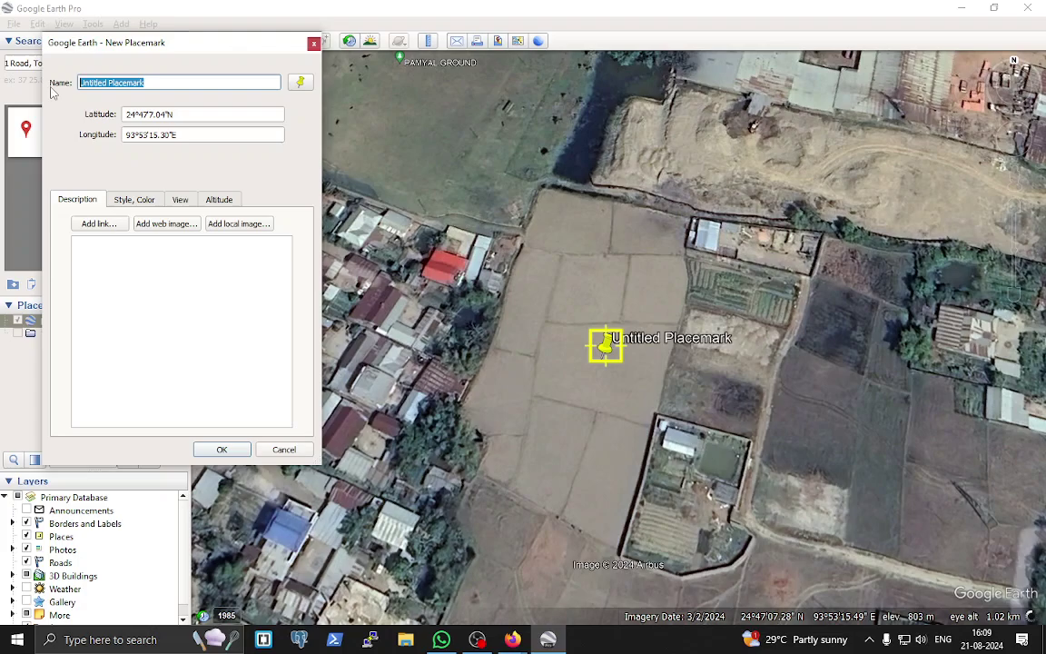
text(myL)
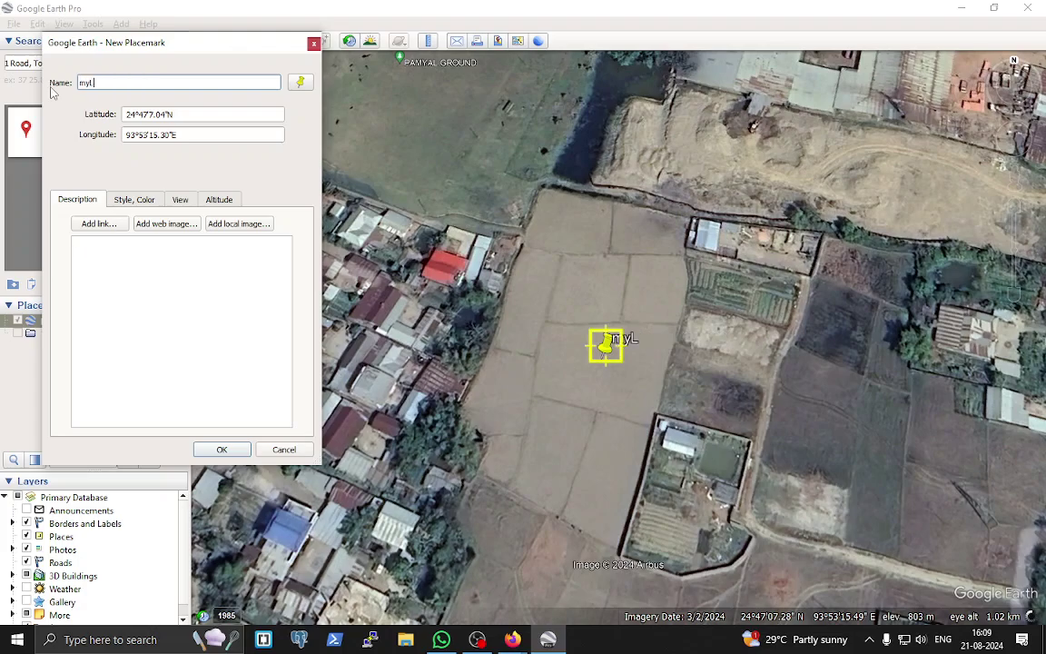
text(oubok)
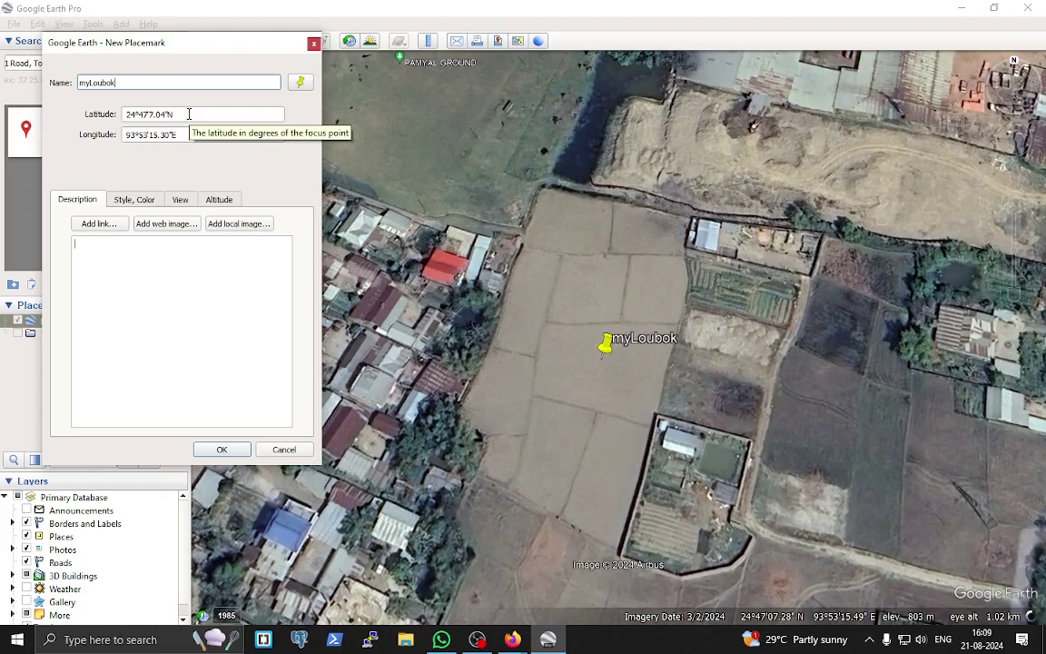
drag(189, 113, 108, 133)
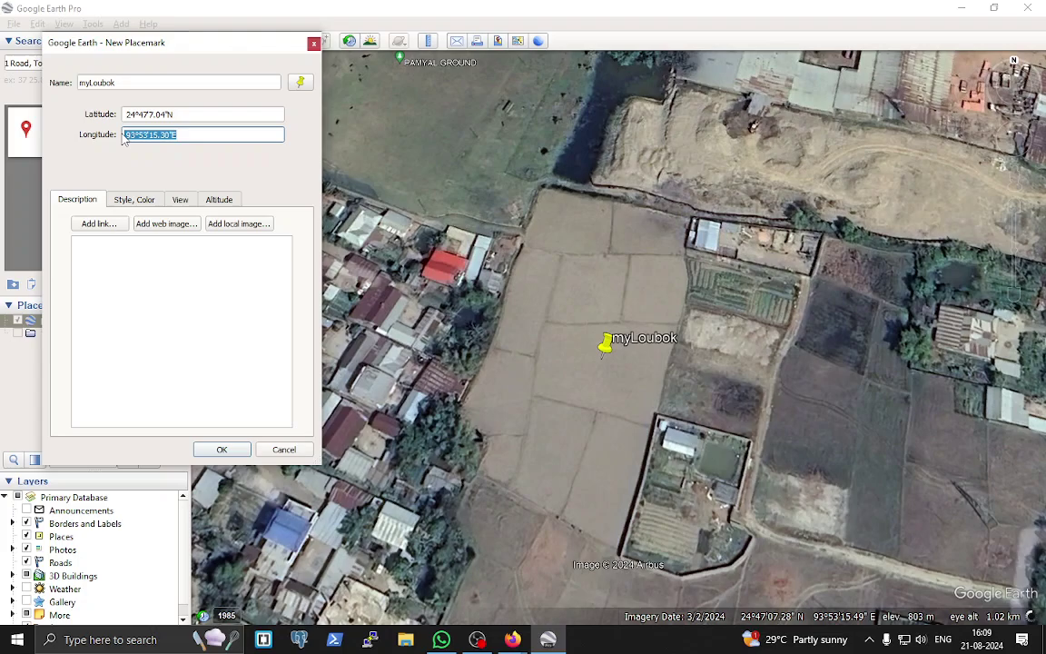
drag(176, 115, 123, 114)
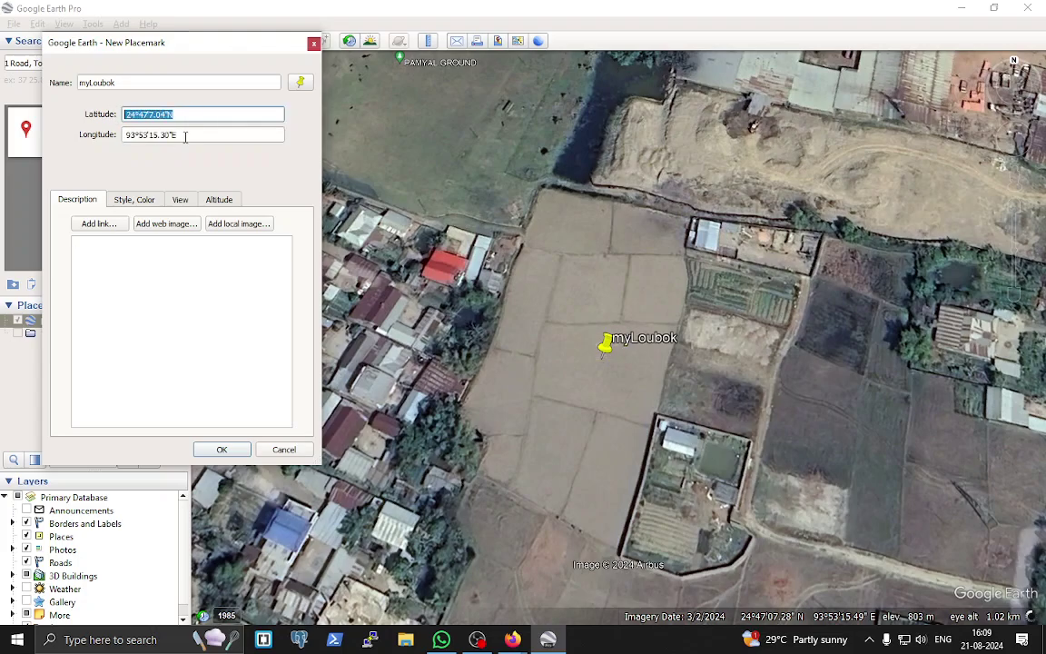
drag(178, 134, 101, 129)
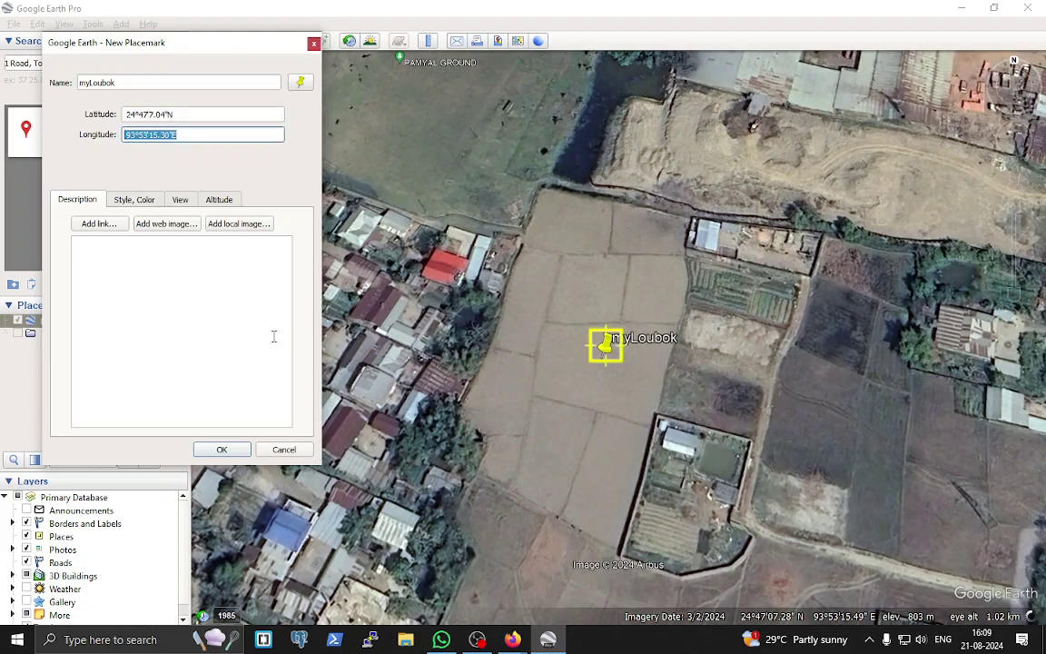
click(222, 449)
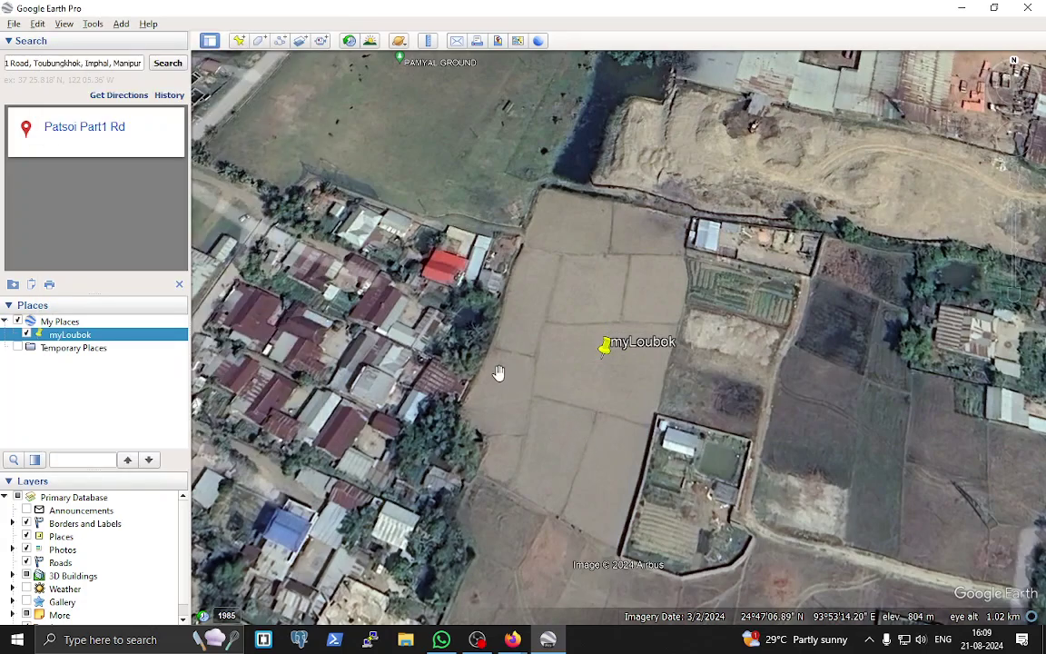
Step: Save My Places via Save Place As under the file name MyLoubok-11.kmz in Downloads
right_click(81, 338)
click(71, 323)
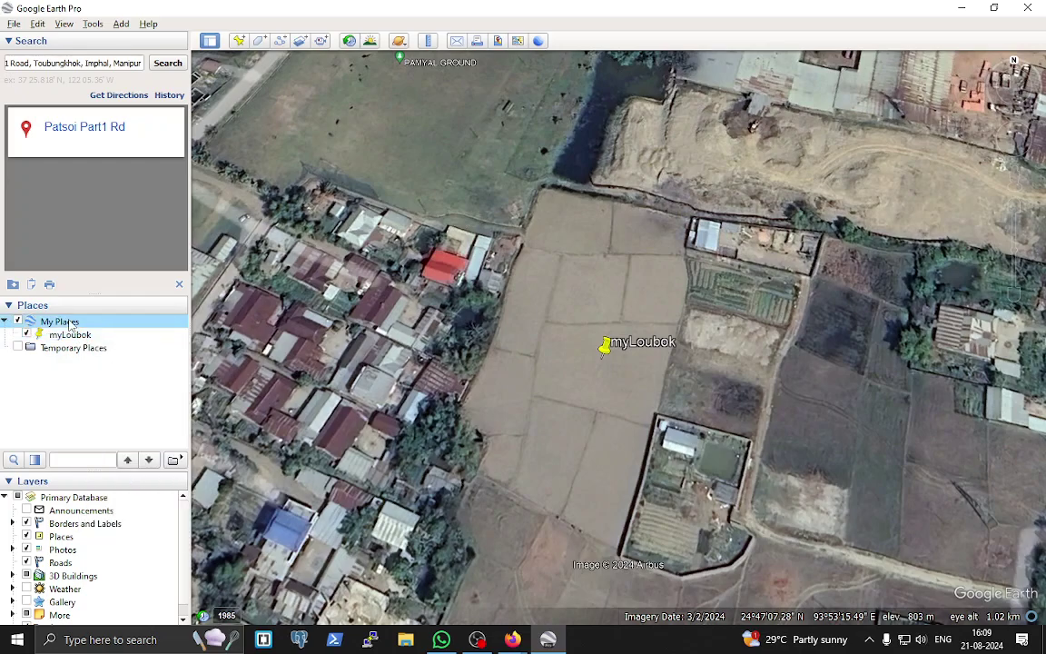
right_click(71, 325)
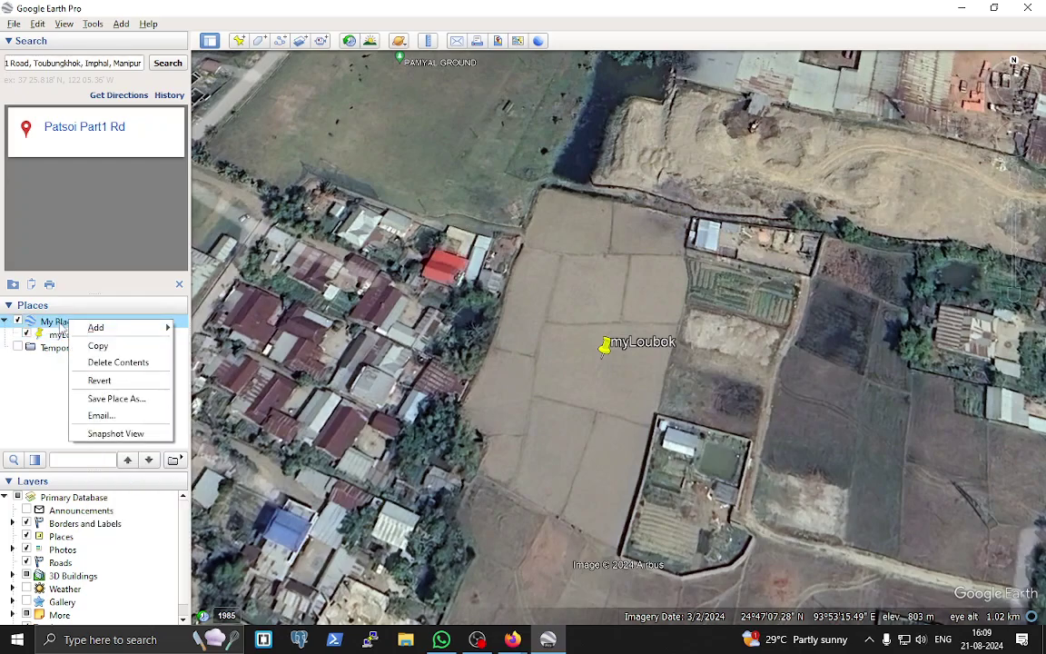
click(116, 399)
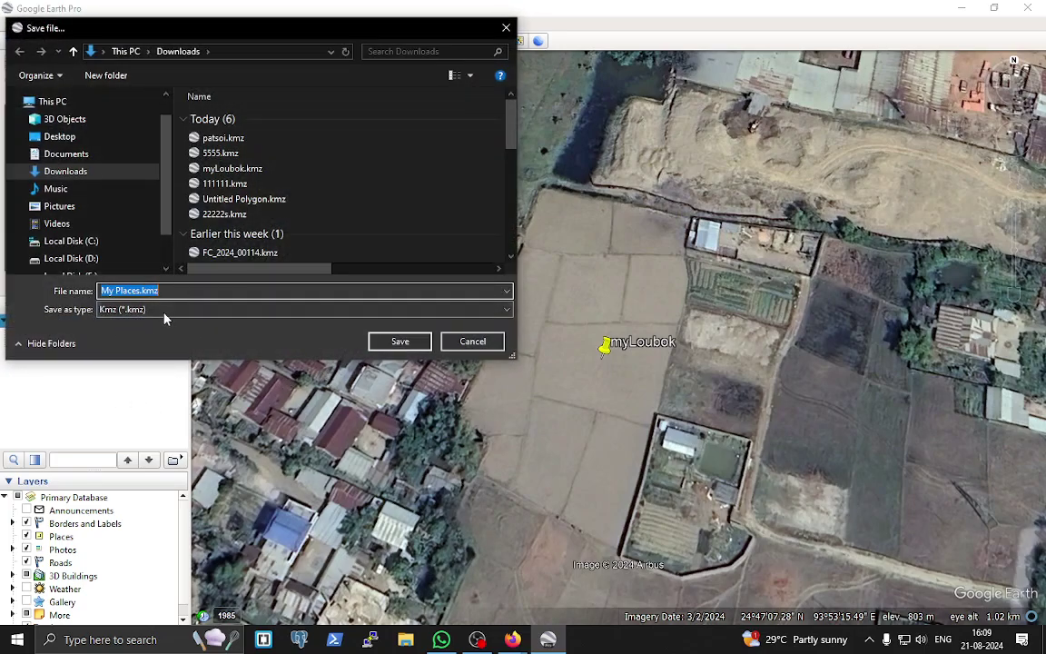
click(144, 291)
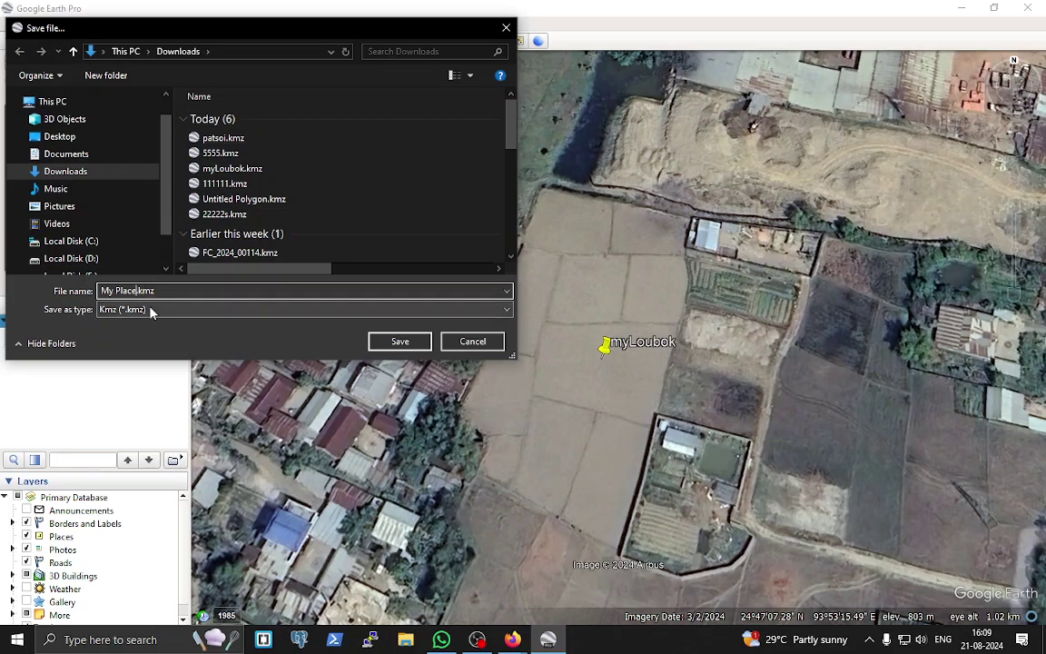
key(BackSpace)
key(BackSpace)
key(BackSpace)
text(MyLoubok-)
text(11)
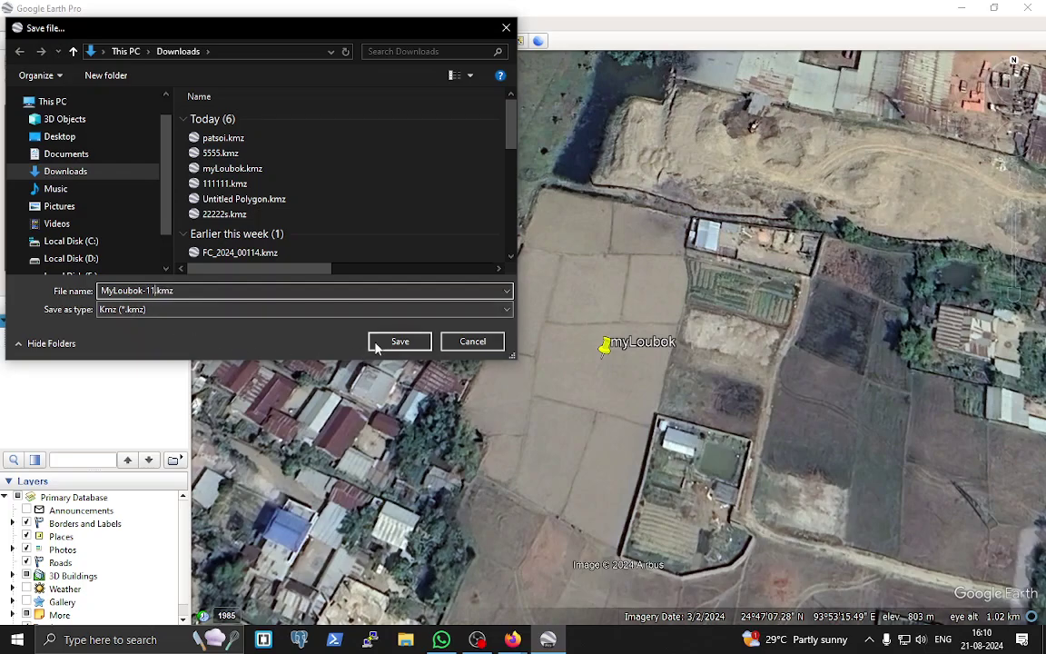
click(401, 341)
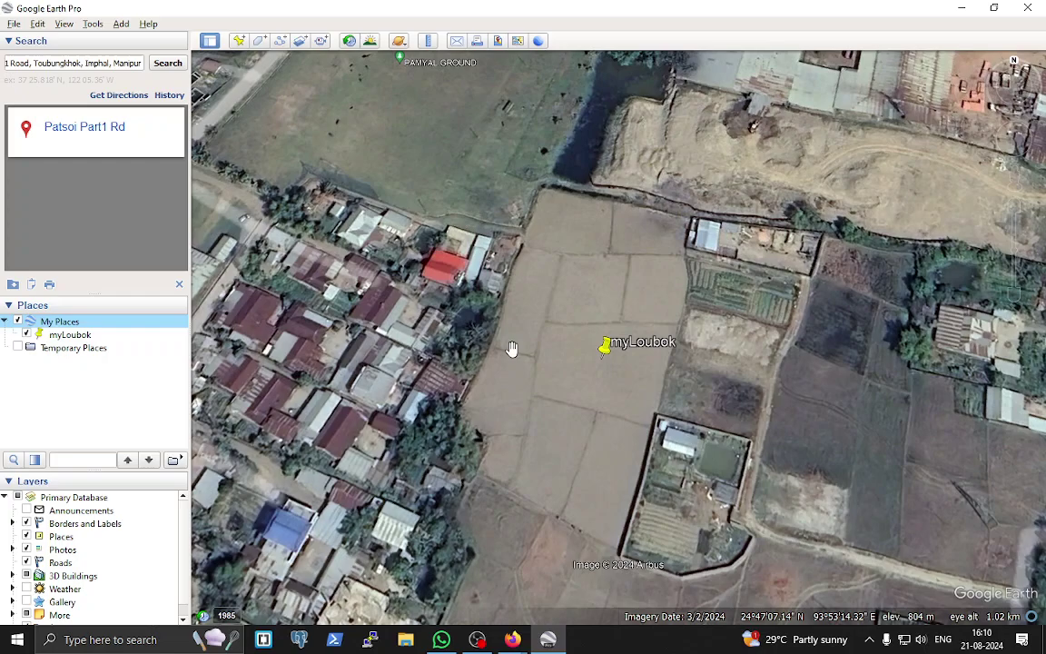
Step: Open This PC's Downloads folder full-screen, select MyLoubok-11.kmz, then minimize Explorer
click(963, 8)
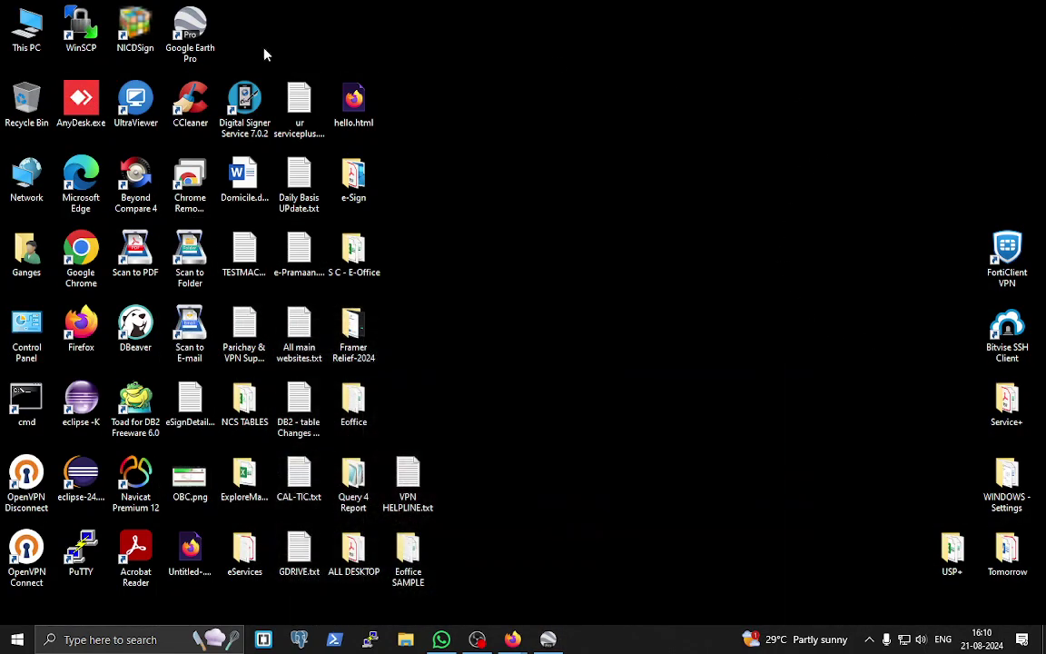
double_click(35, 36)
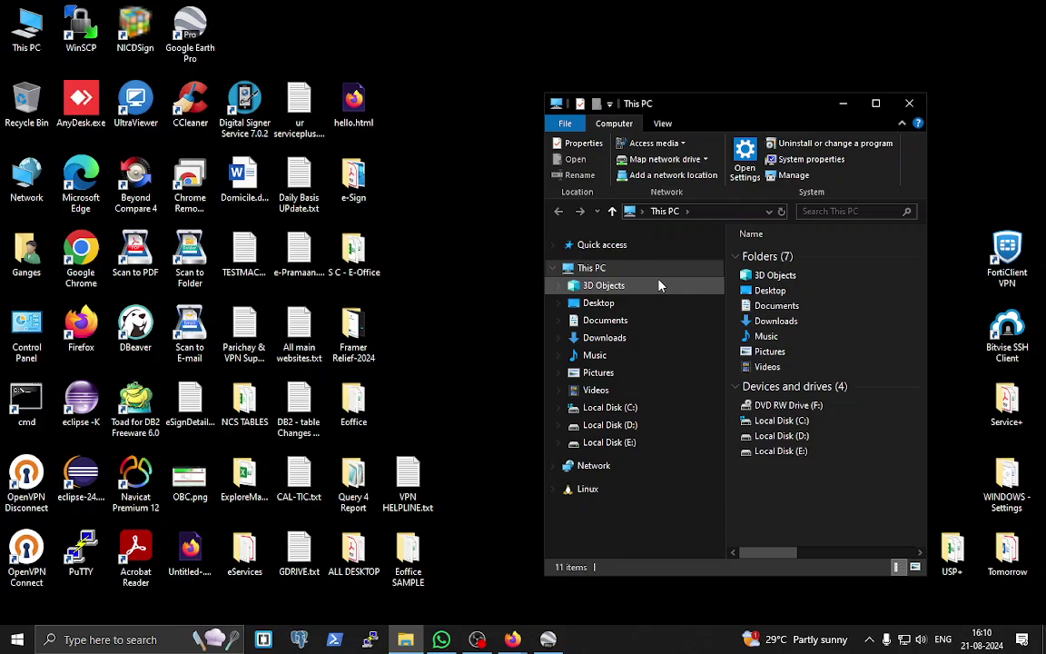
click(875, 103)
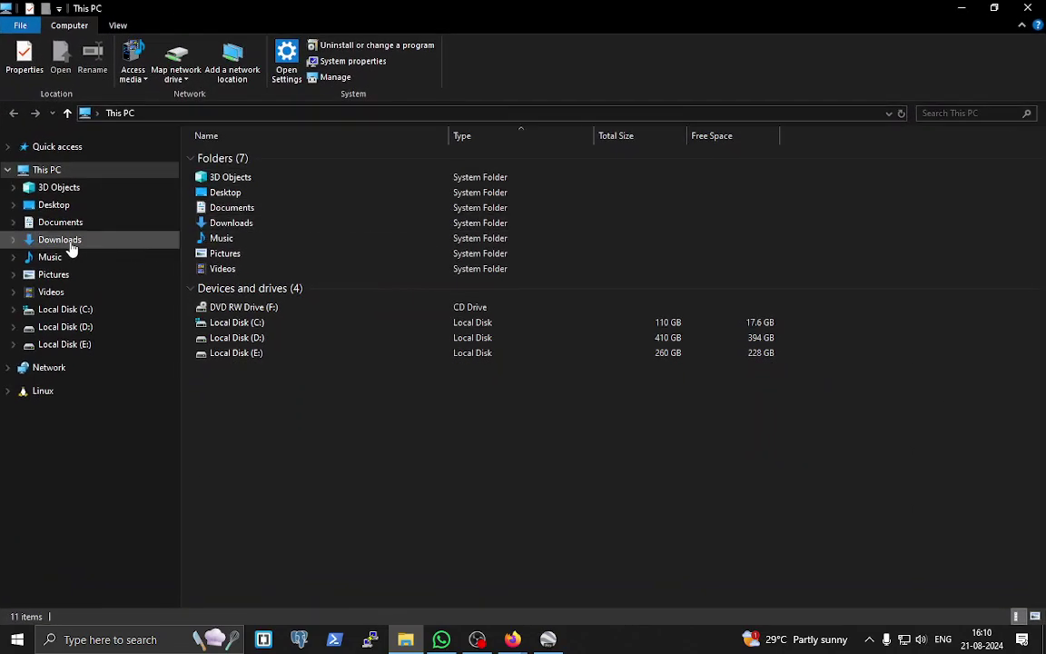
click(60, 240)
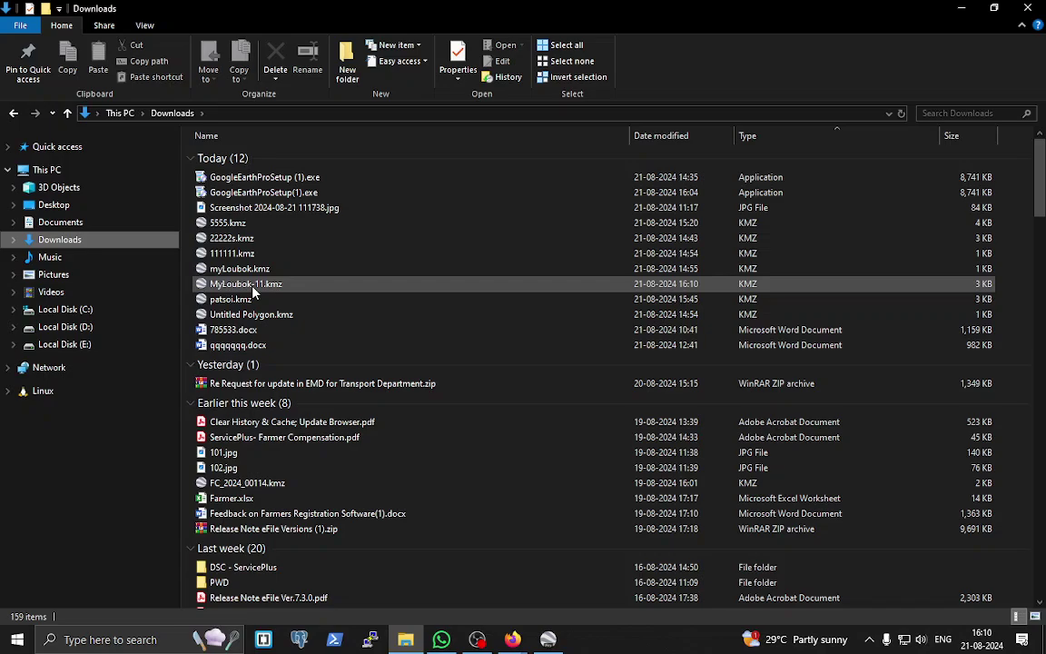
click(253, 285)
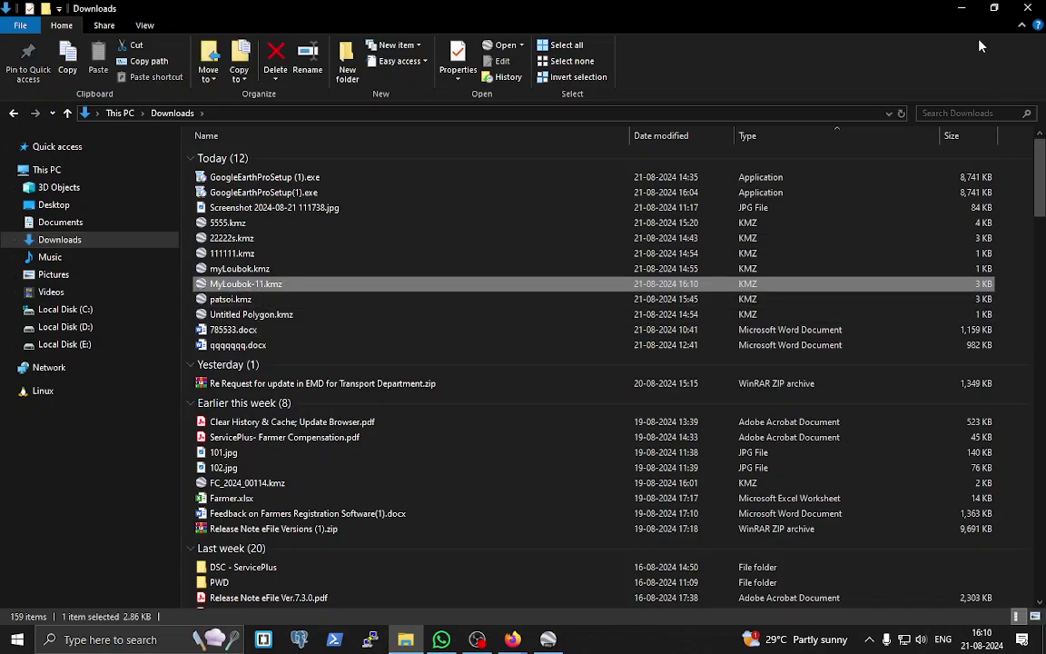
click(961, 8)
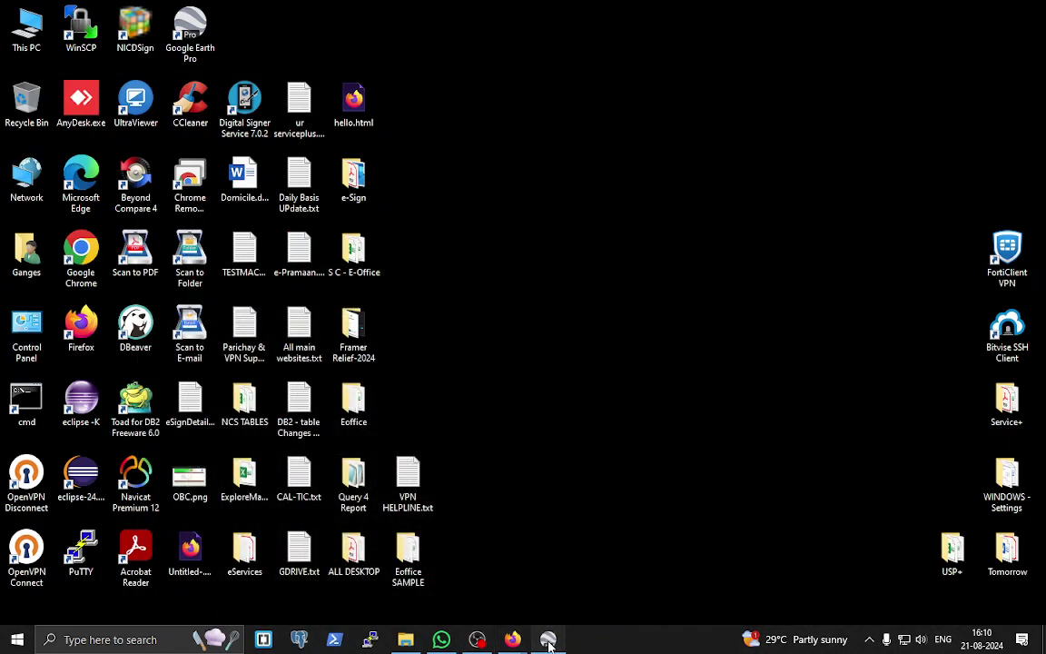
Step: Restore Google Earth Pro from the taskbar, showing the myLoubok placemark near Patsoi Part1 Rd
click(547, 639)
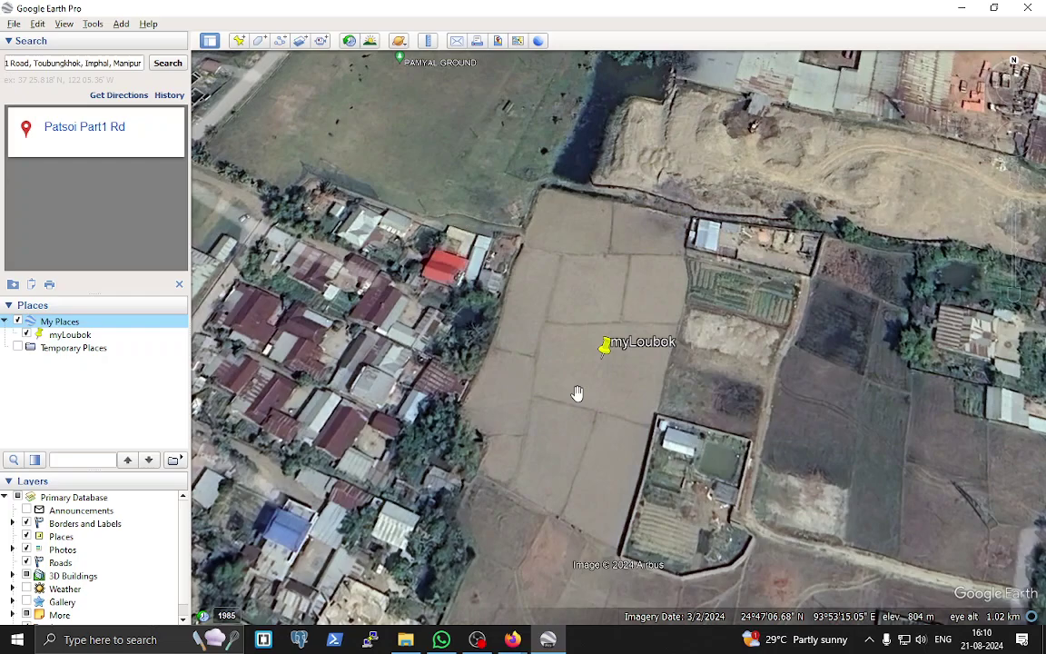